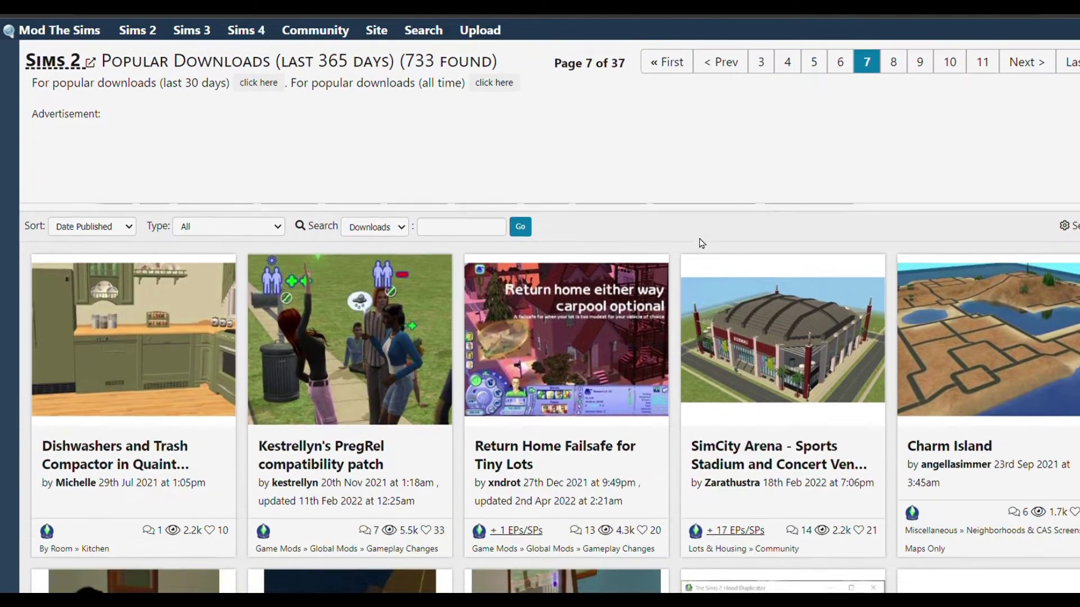
Scroll from the Sims 2 popular downloads to the Bulky AL tracksuits mod page's Download area
scroll(700, 243, "down", 3)
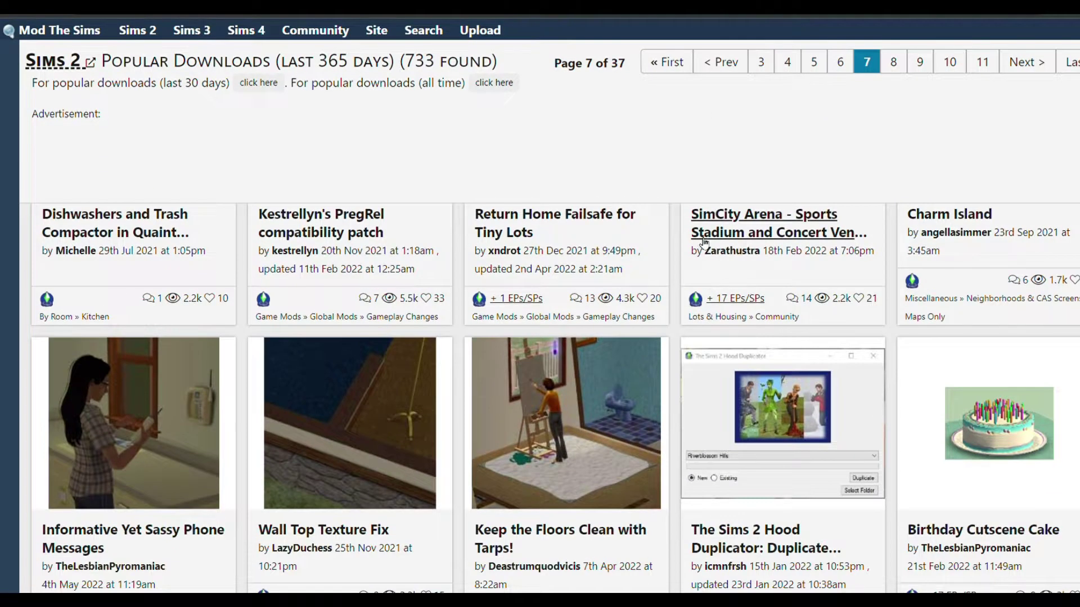
scroll(703, 243, "down", 2)
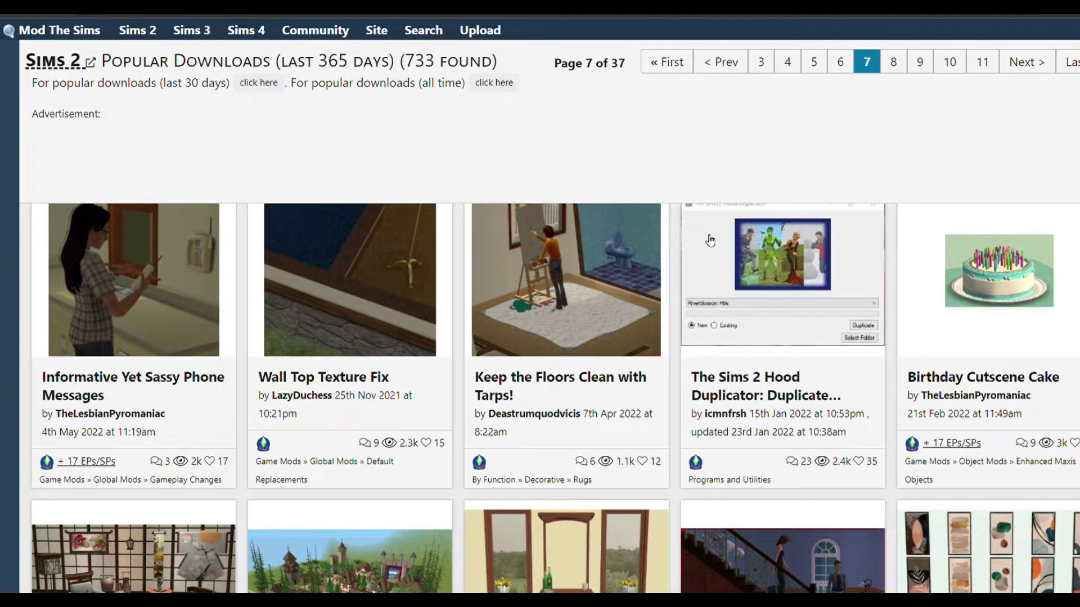
scroll(710, 241, "up", 5)
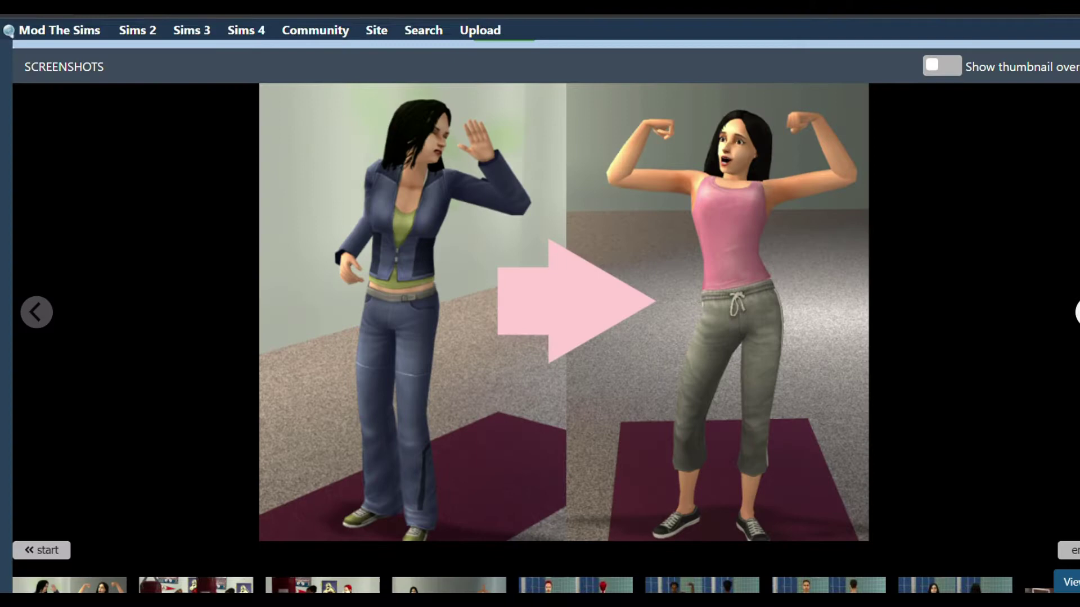
scroll(731, 197, "up", 3)
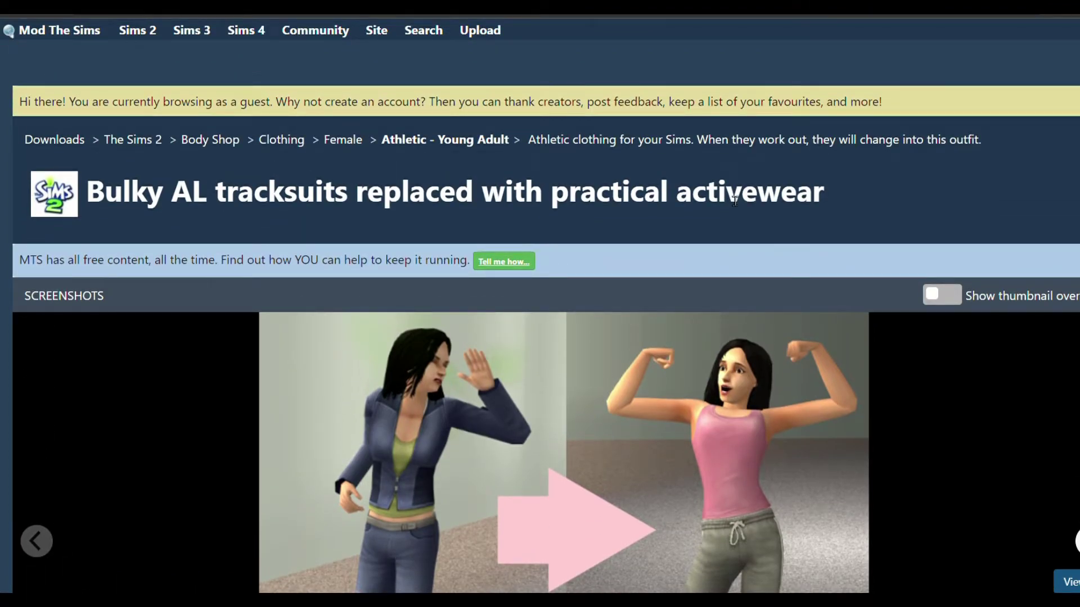
scroll(734, 200, "down", 6)
scroll(732, 198, "up", 3)
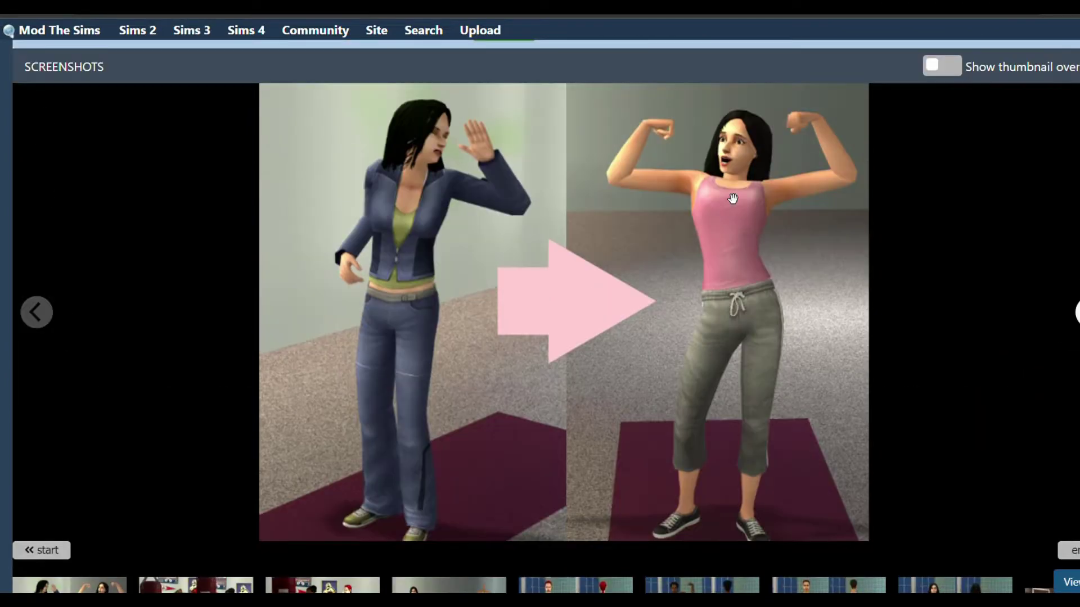
scroll(732, 198, "down", 8)
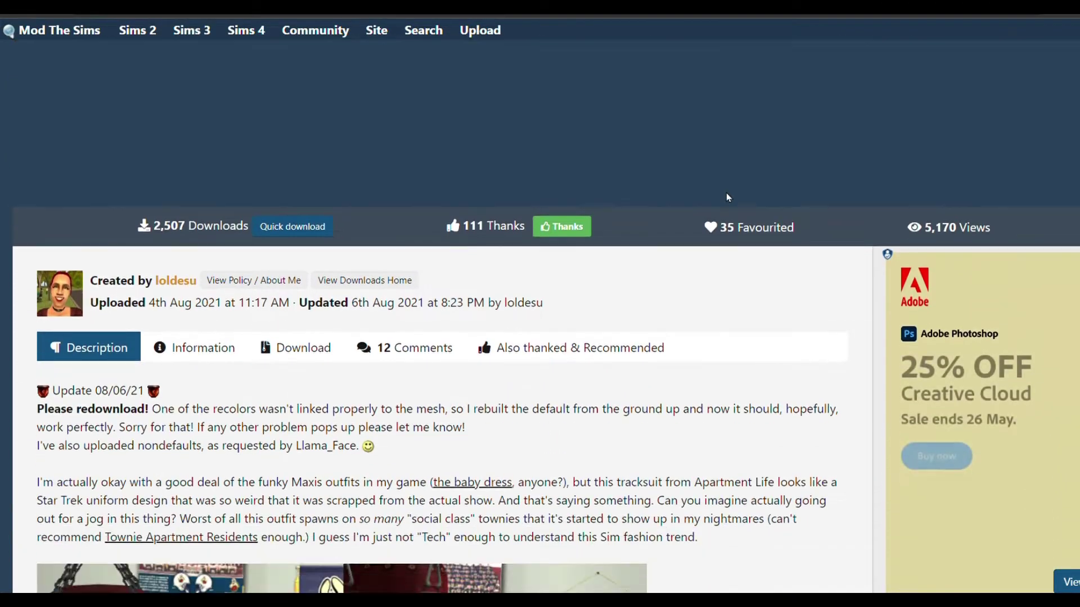
scroll(726, 197, "down", 3)
Show the tracksuit mod's download files and download the Default for afbodyjoggingsuit .rar
left_click(311, 183)
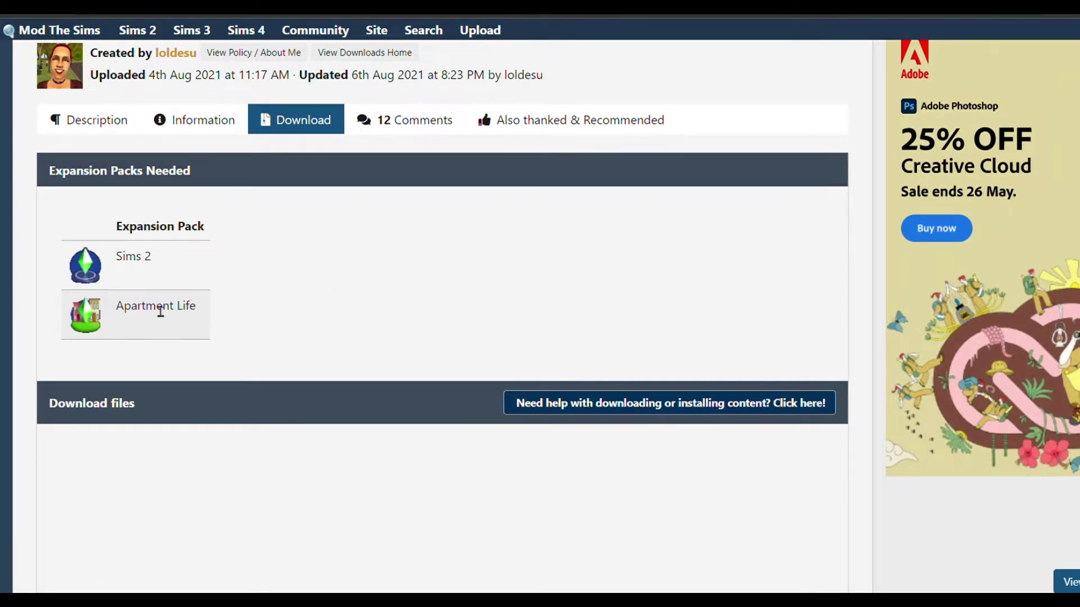
scroll(312, 292, "down", 1)
scroll(314, 292, "down", 4)
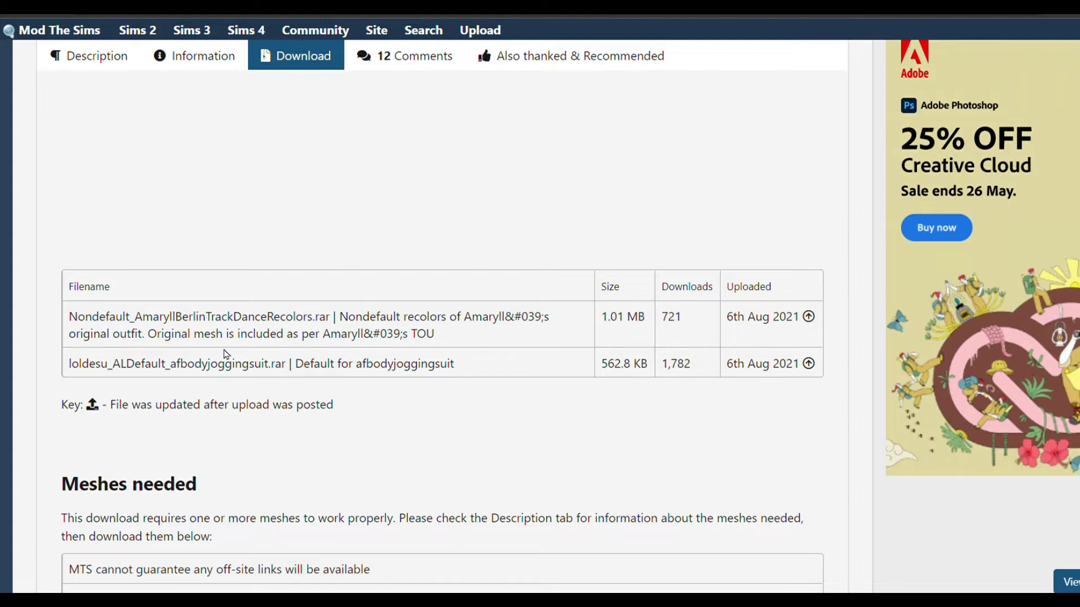
scroll(648, 381, "down", 3)
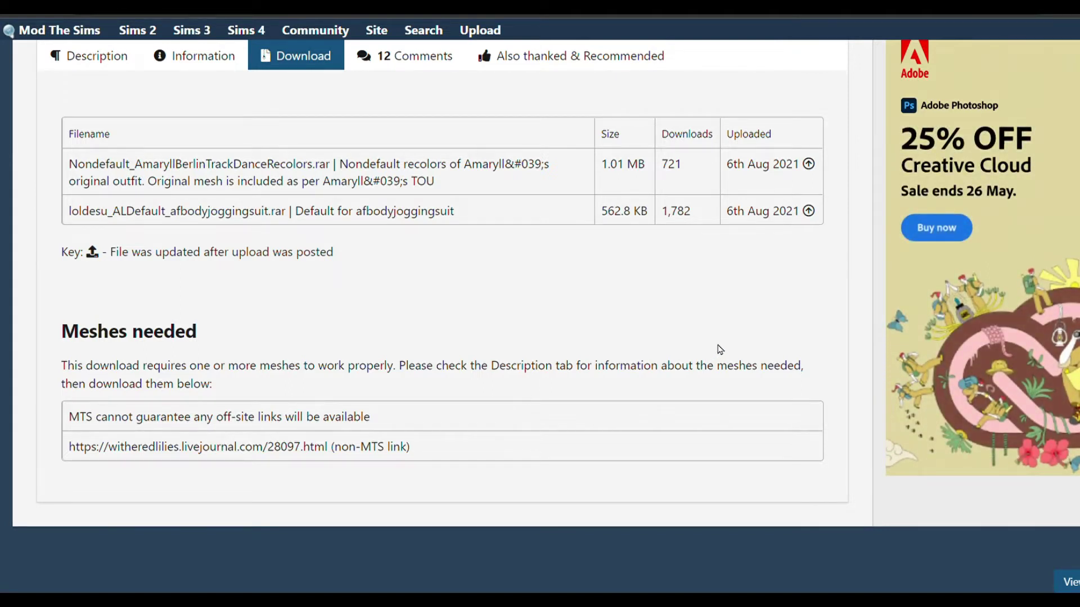
scroll(720, 350, "up", 1)
scroll(809, 325, "up", 2)
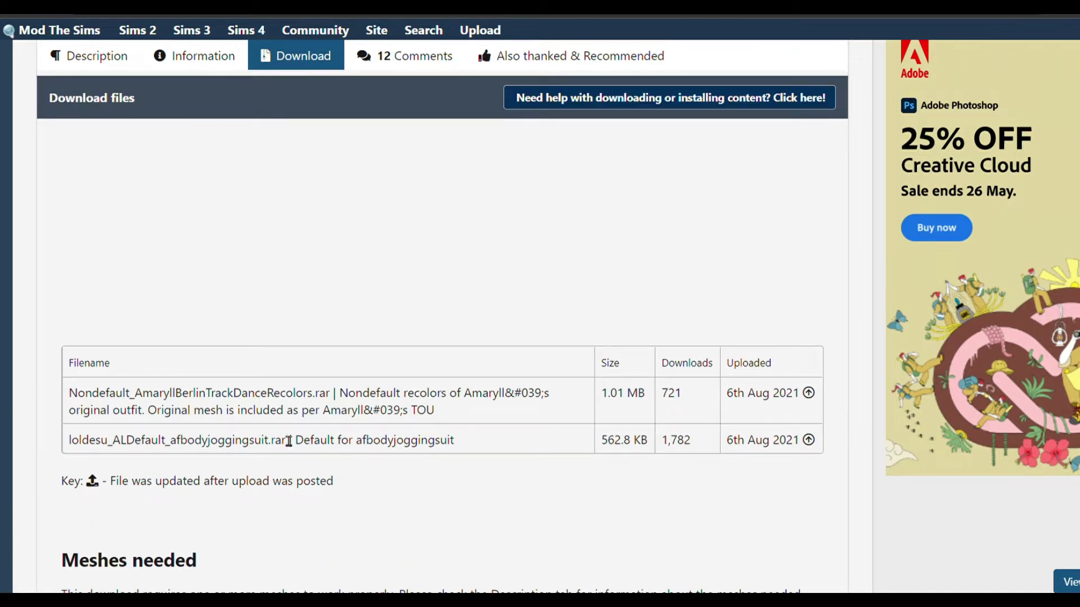
left_click(128, 442)
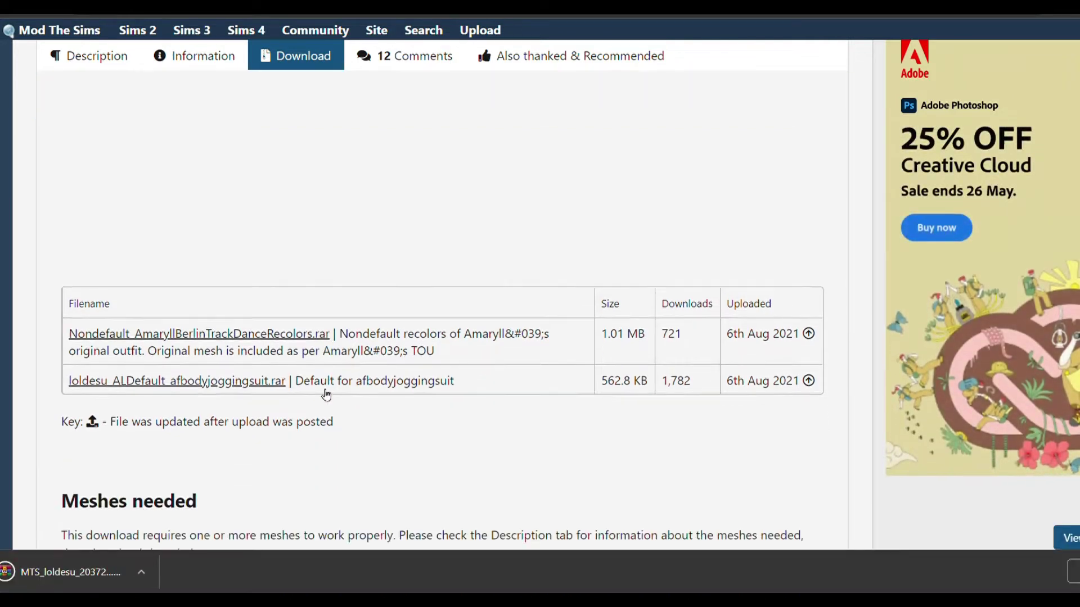
scroll(326, 394, "down", 3)
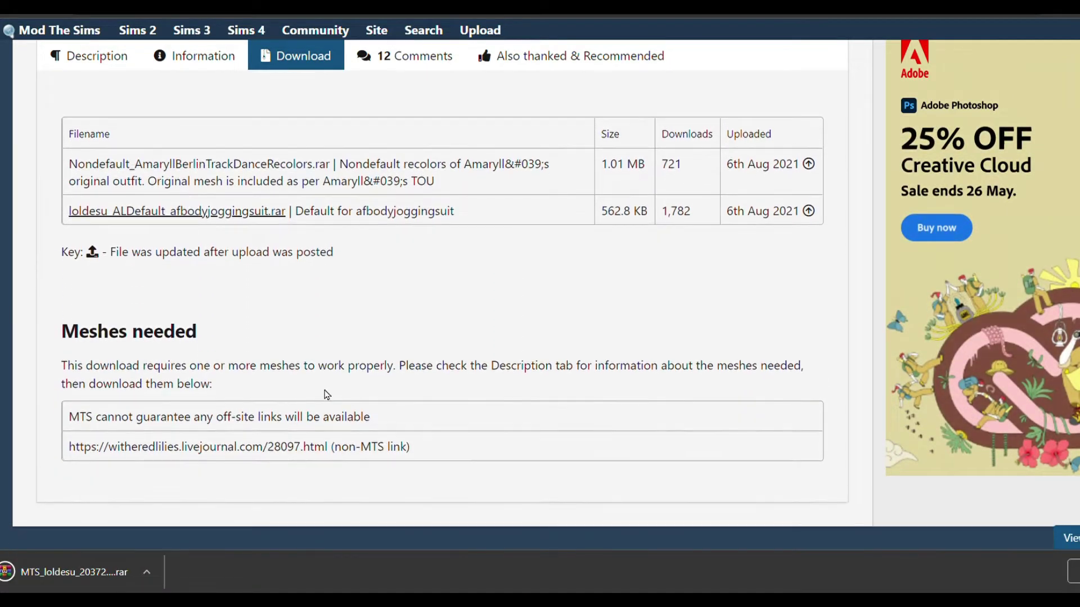
left_click(208, 450)
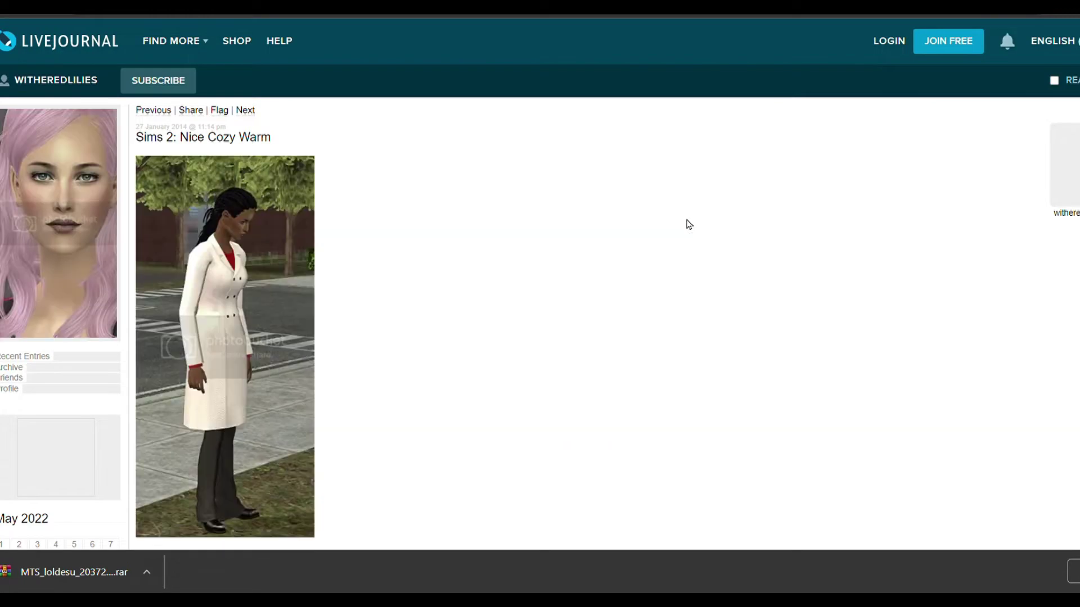
scroll(688, 224, "down", 15)
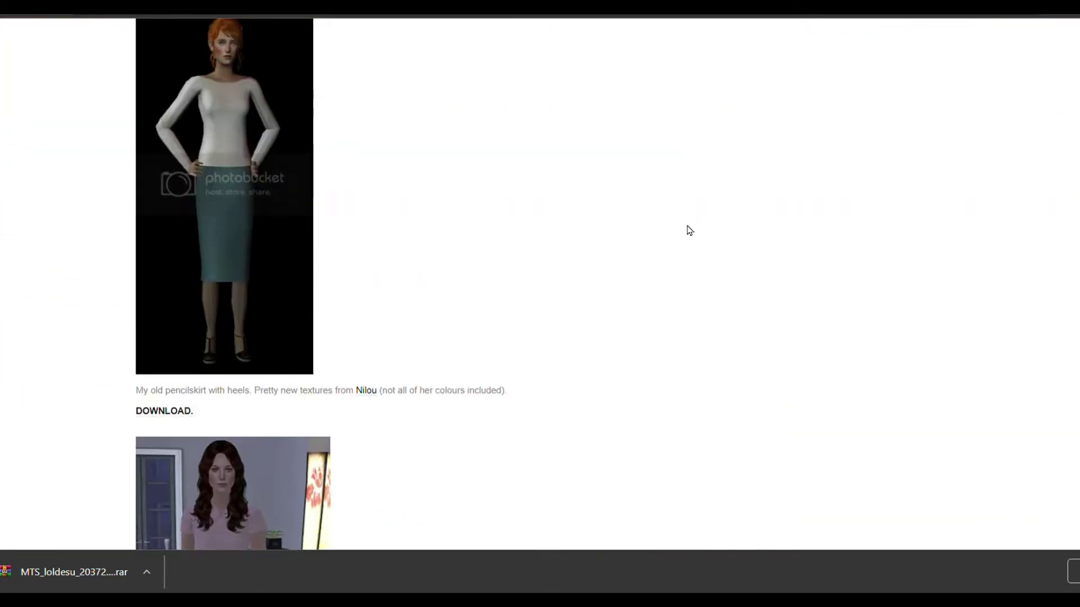
scroll(689, 231, "down", 20)
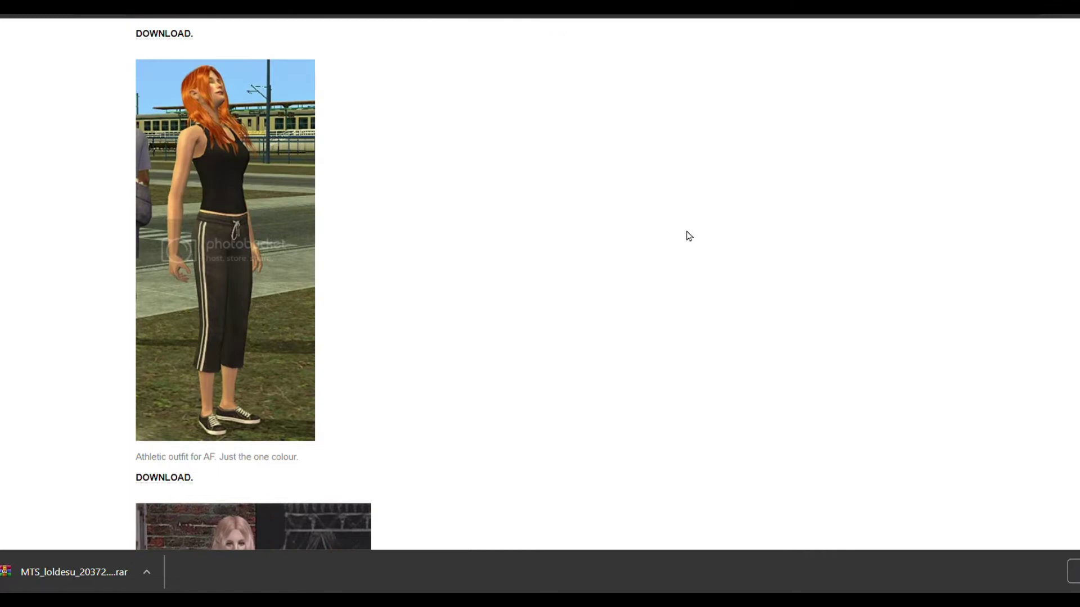
scroll(689, 235, "up", 4)
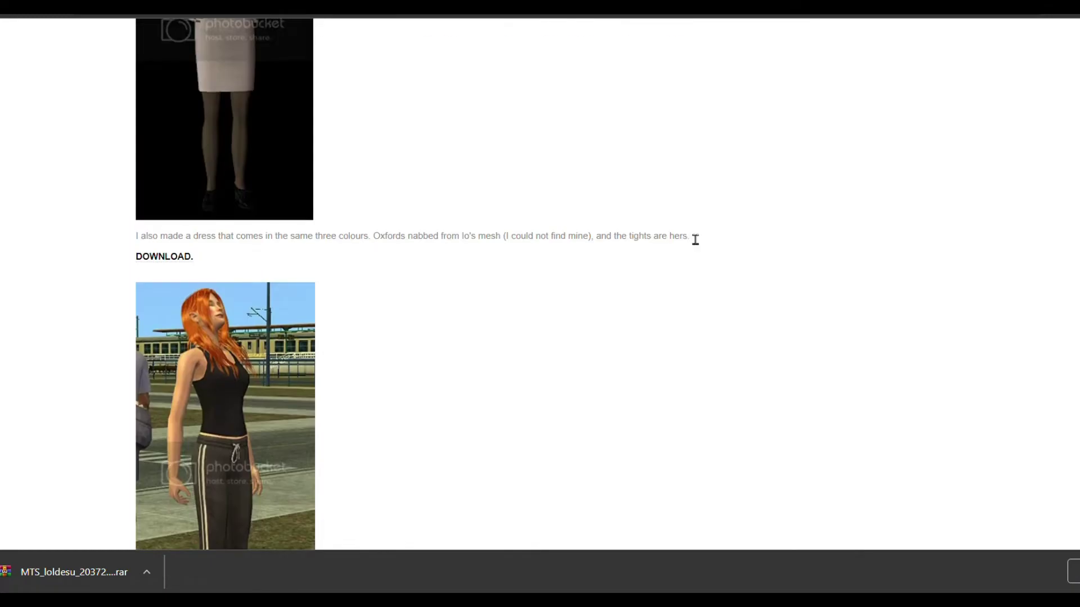
scroll(695, 240, "down", 4)
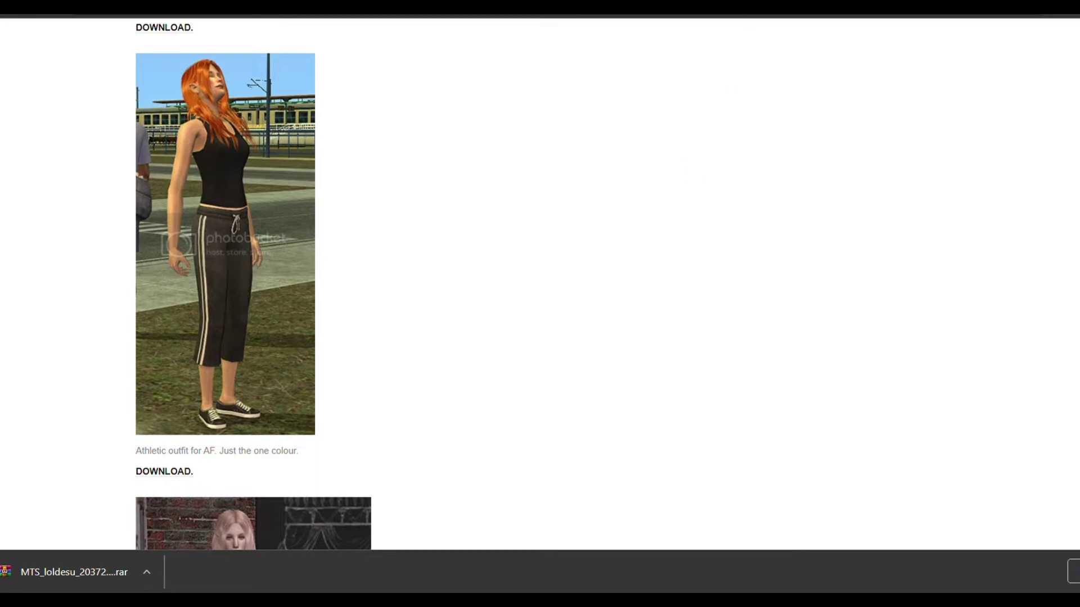
key("ctrl+w")
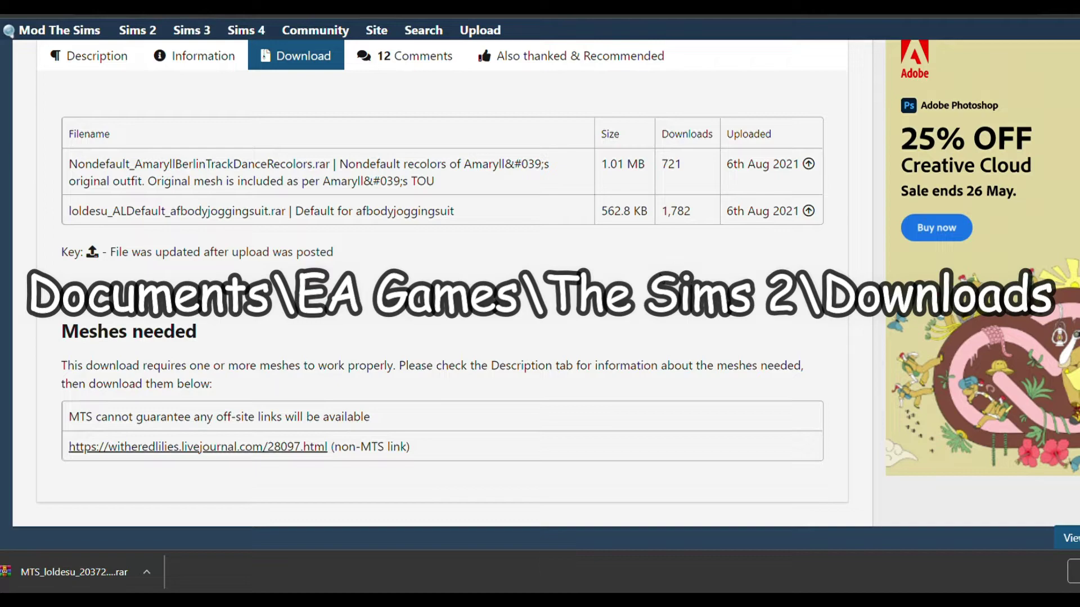
Bring up the jogging suit mod's description and scroll through it
scroll(427, 326, "up", 7)
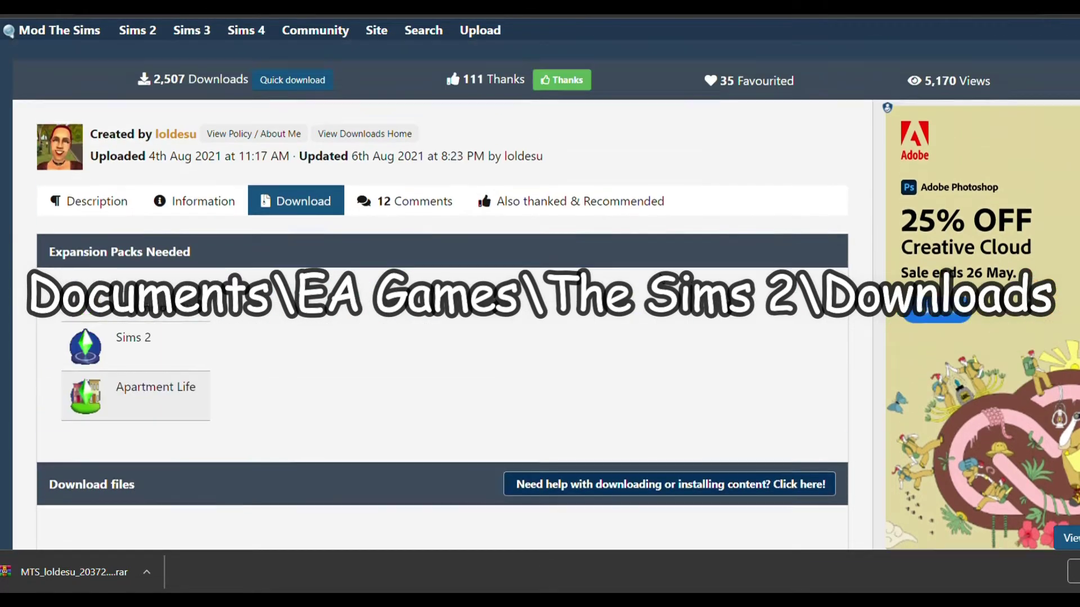
scroll(427, 326, "up", 5)
left_click(85, 500)
scroll(525, 415, "down", 6)
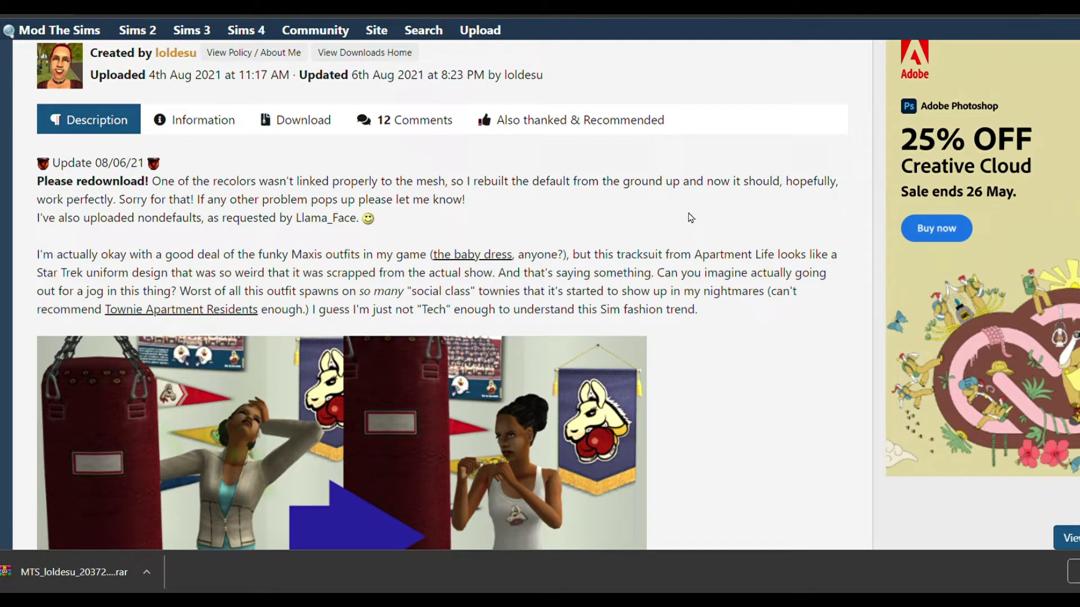
scroll(691, 218, "down", 7)
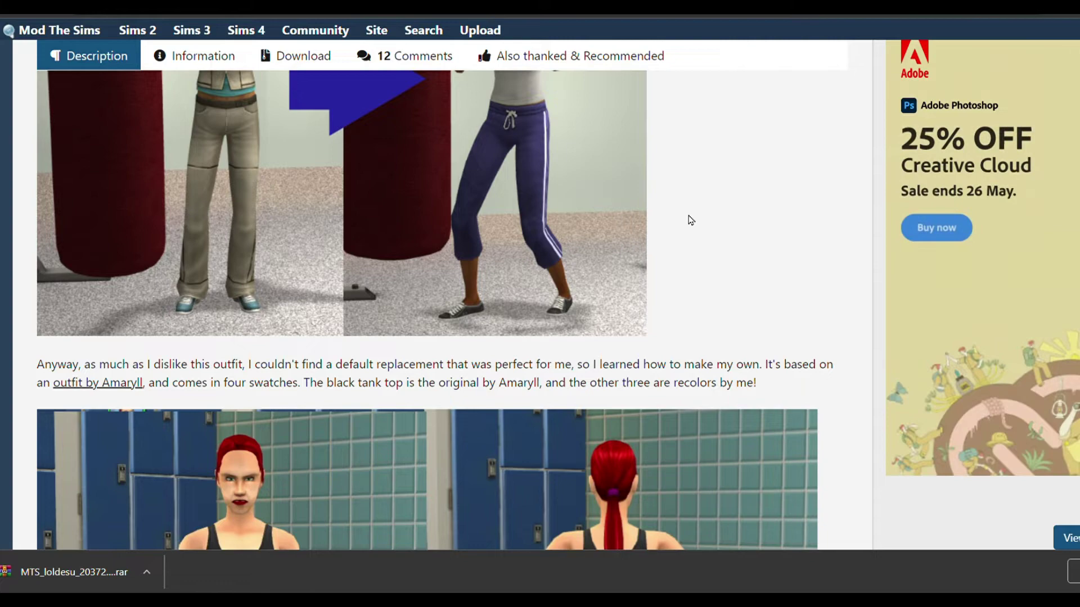
scroll(690, 220, "down", 6)
scroll(689, 219, "down", 10)
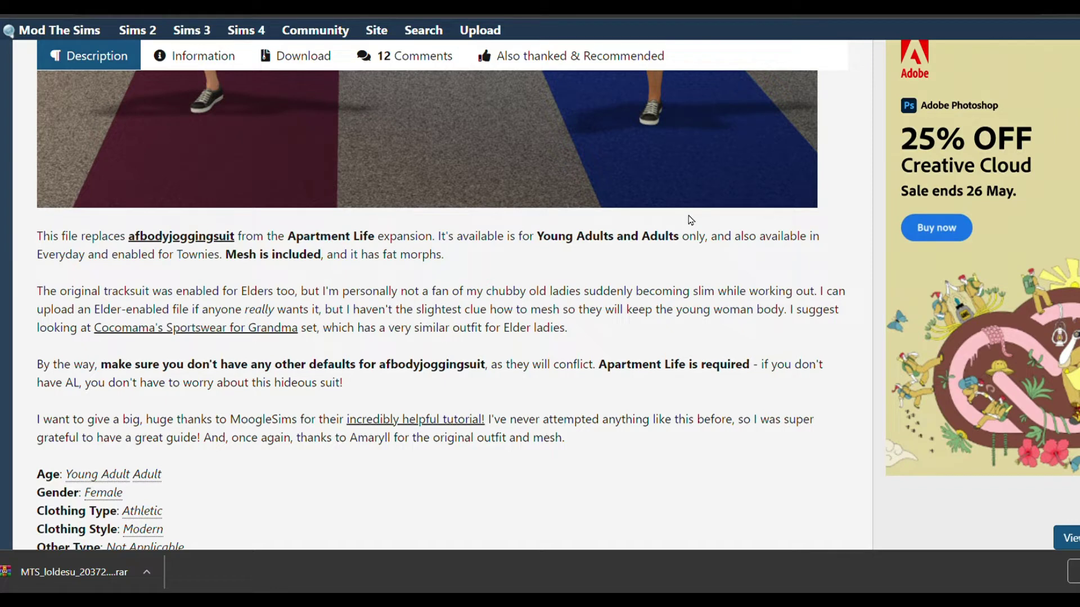
Highlight the 'Mesh is included' note, clear the selection, and finish reading the description
left_click_drag(225, 254, 334, 256)
left_click(608, 274)
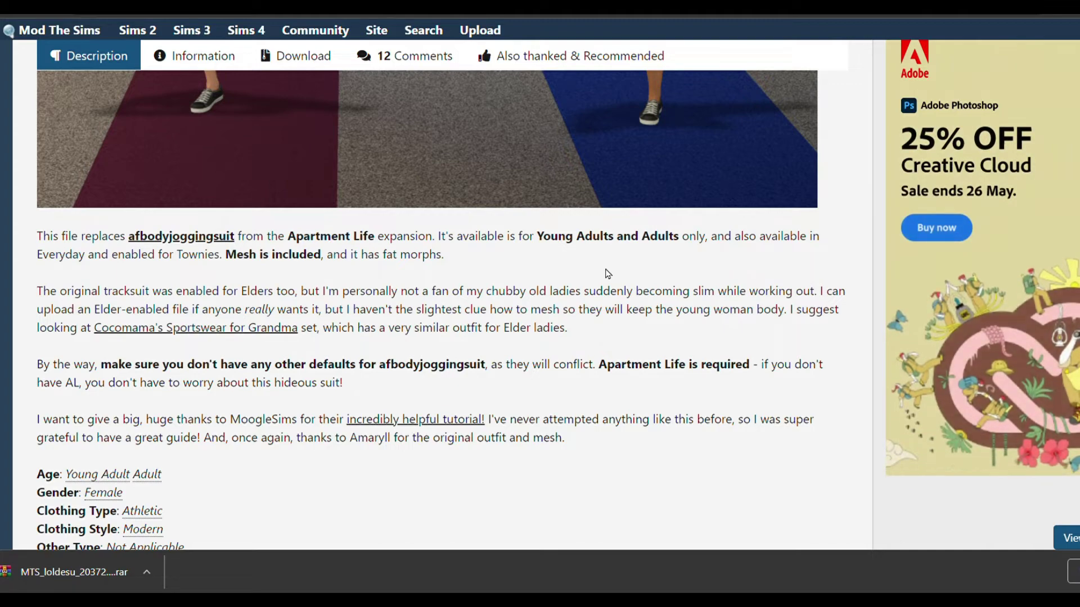
scroll(608, 274, "down", 5)
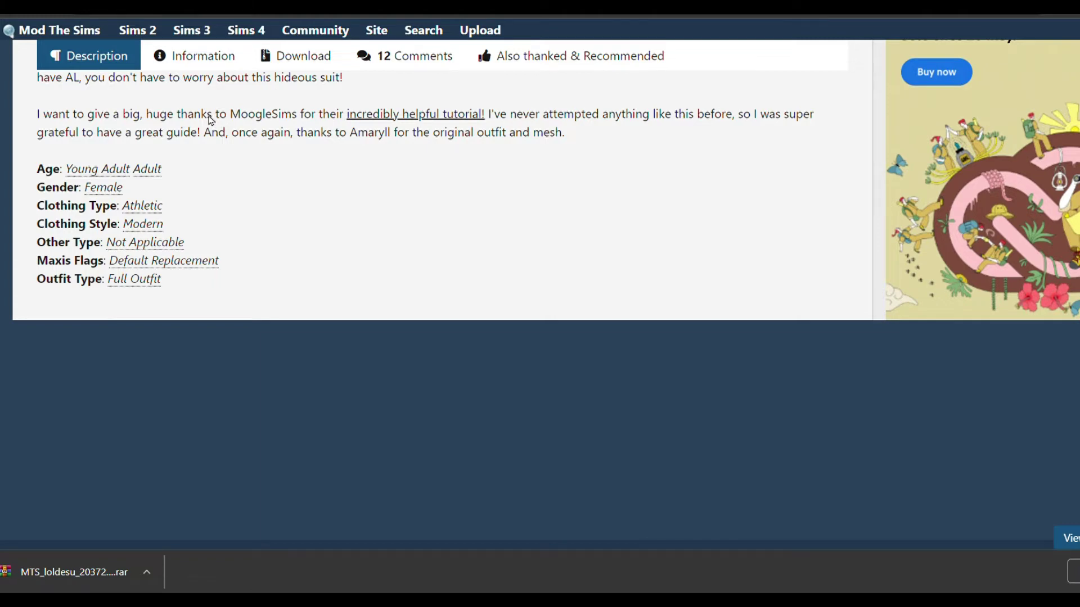
scroll(287, 368, "up", 5)
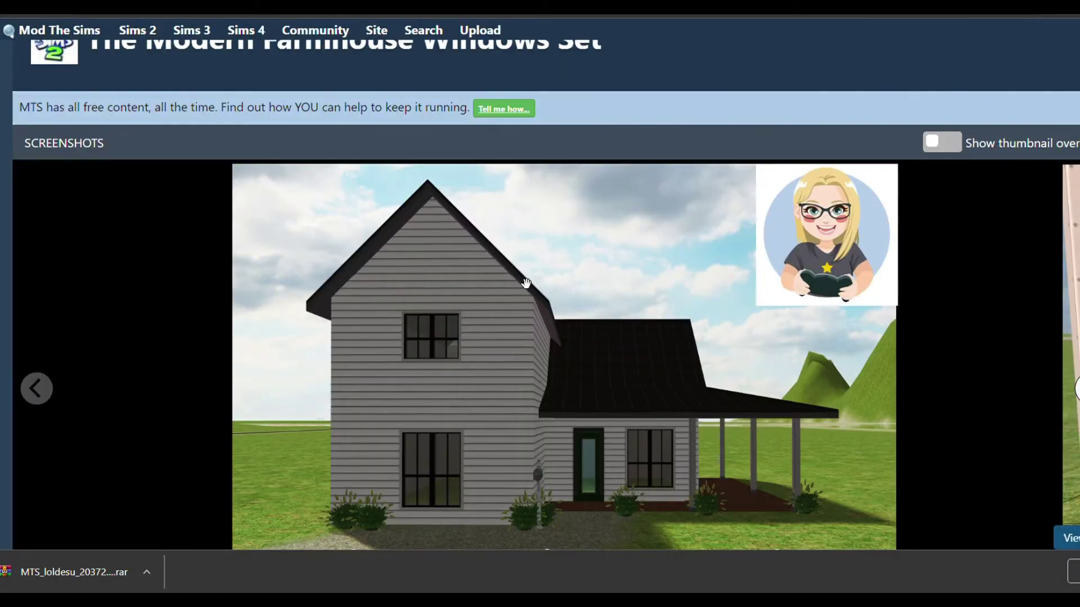
Enlarge a Farmhouse Windows screenshot and browse the wood and recolour swatch images
scroll(526, 283, "up", 2)
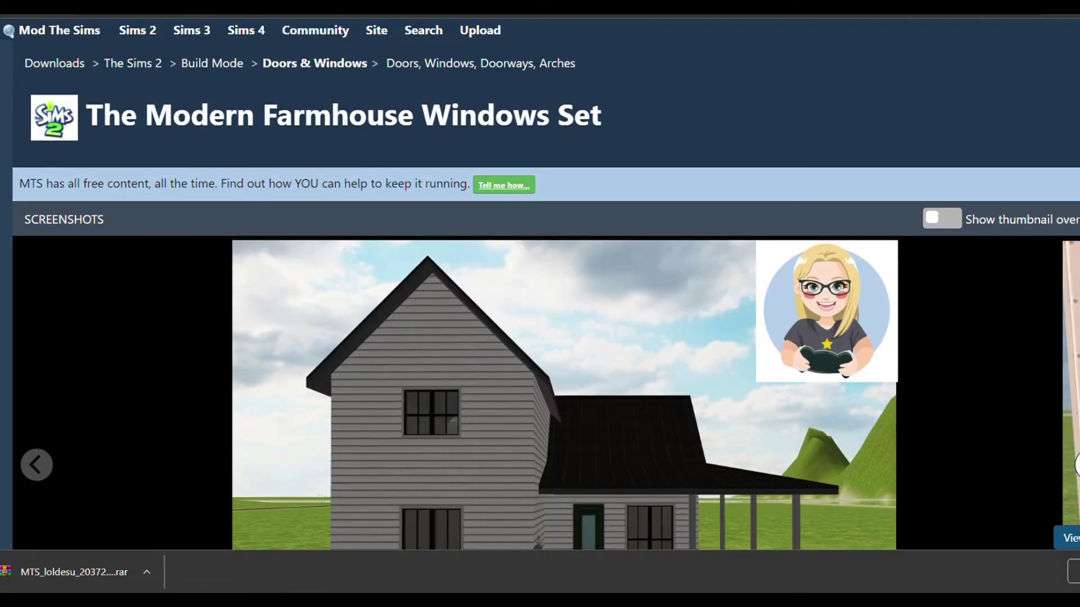
scroll(555, 368, "down", 2)
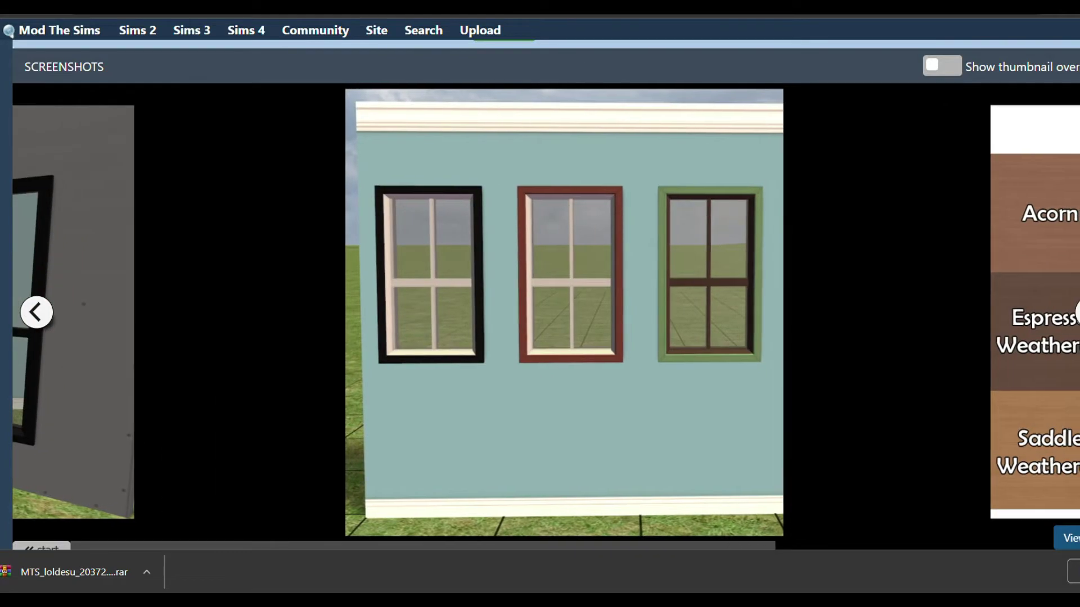
left_click(564, 312)
key("Right")
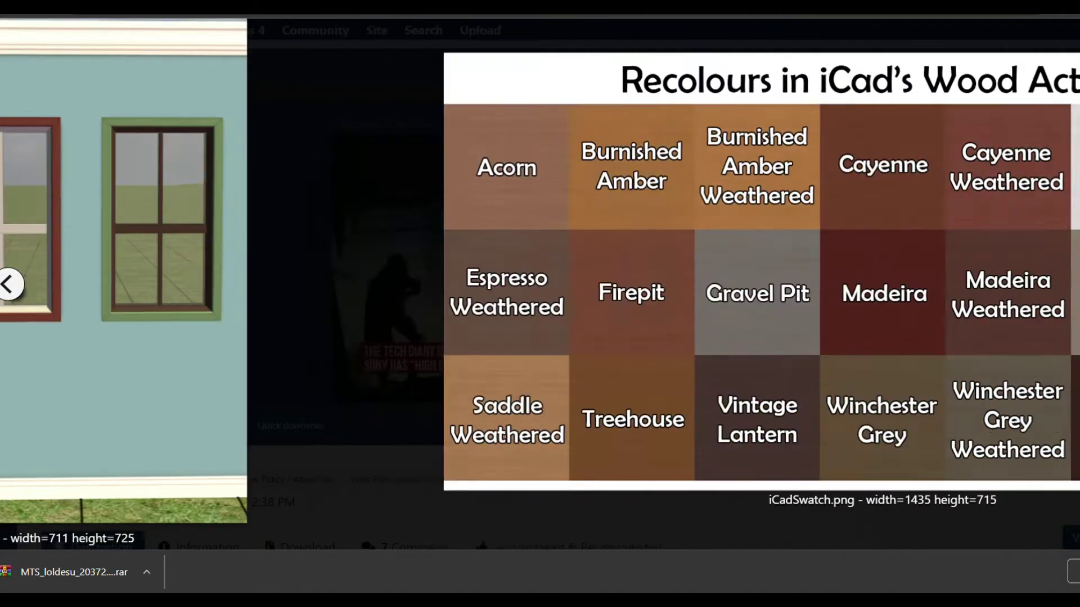
key("Right")
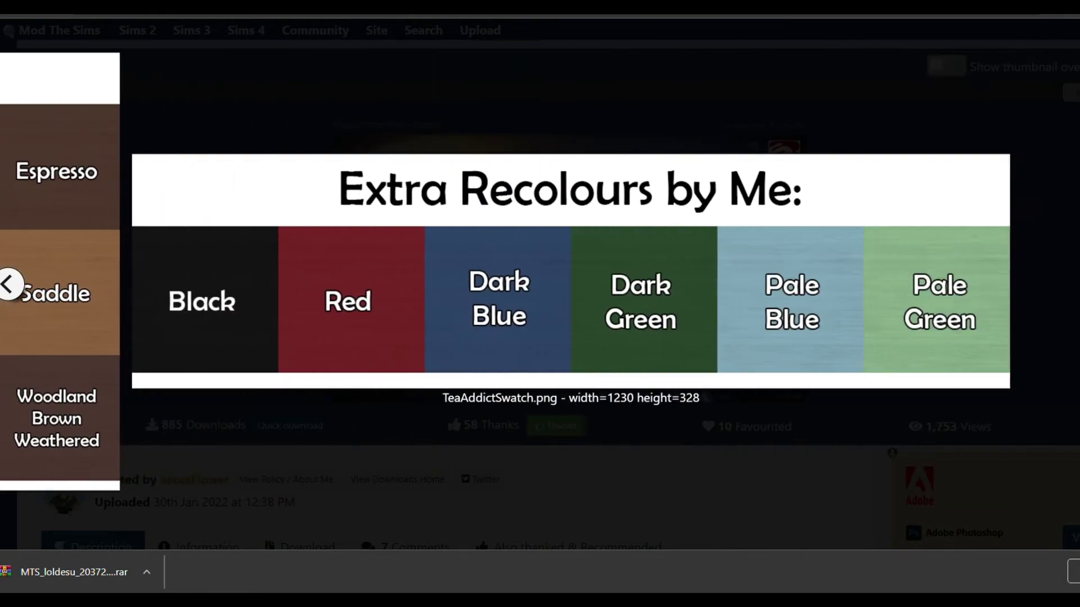
key("Escape")
Scroll down the Modern Farmhouse Windows Set description toward its Download section
scroll(138, 298, "down", 6)
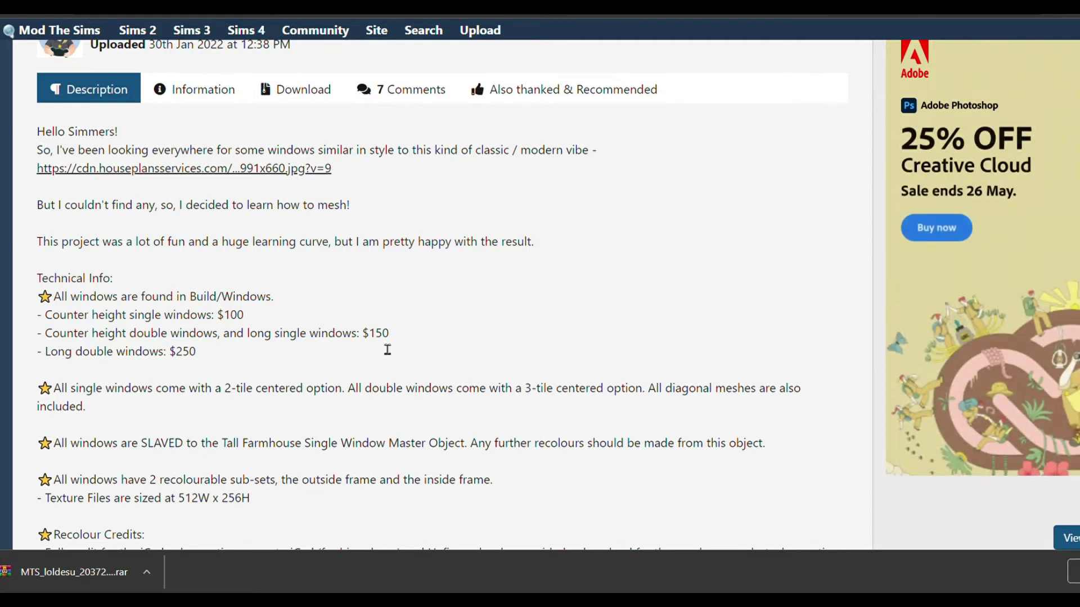
scroll(387, 350, "down", 2)
scroll(387, 350, "down", 1)
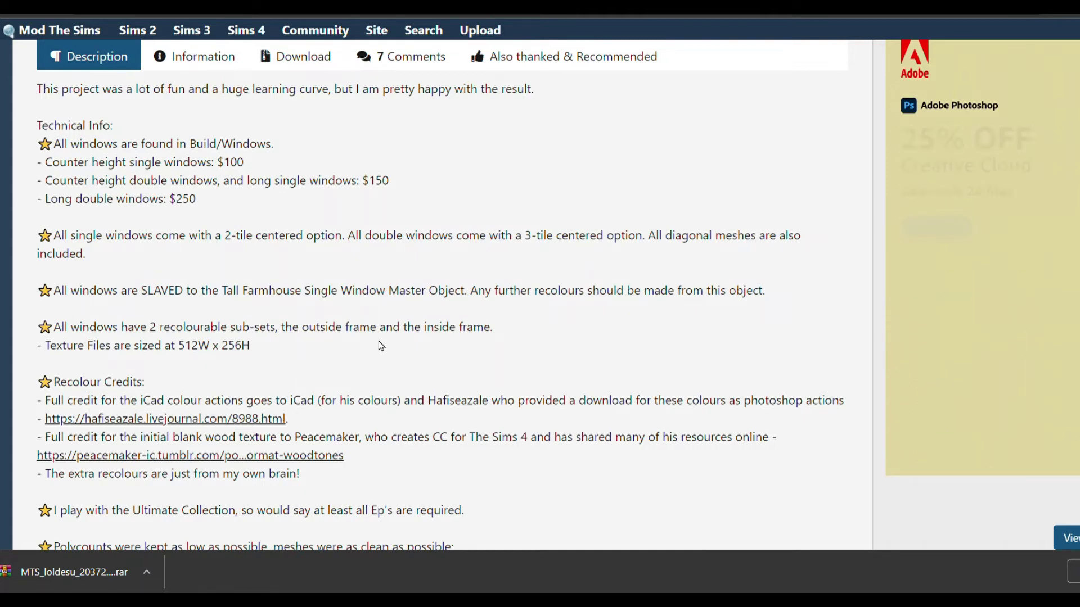
scroll(381, 346, "down", 1)
scroll(381, 346, "down", 2)
scroll(382, 340, "down", 1)
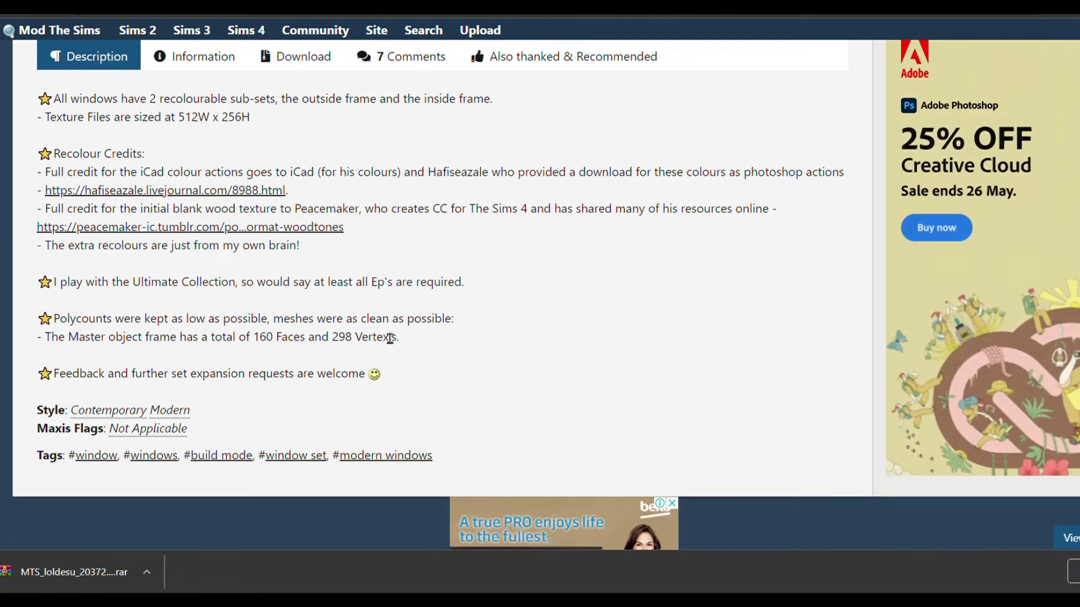
scroll(390, 338, "up", 5)
Show the Farmhouse Windows download files and required packs, scrolling to the file list
left_click(301, 397)
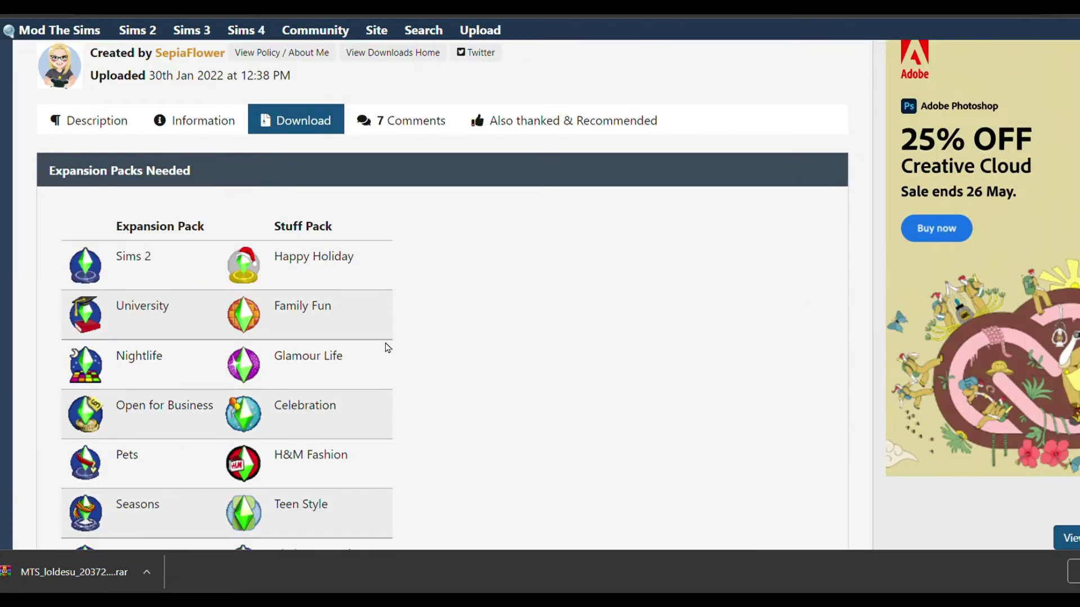
scroll(458, 285, "down", 10)
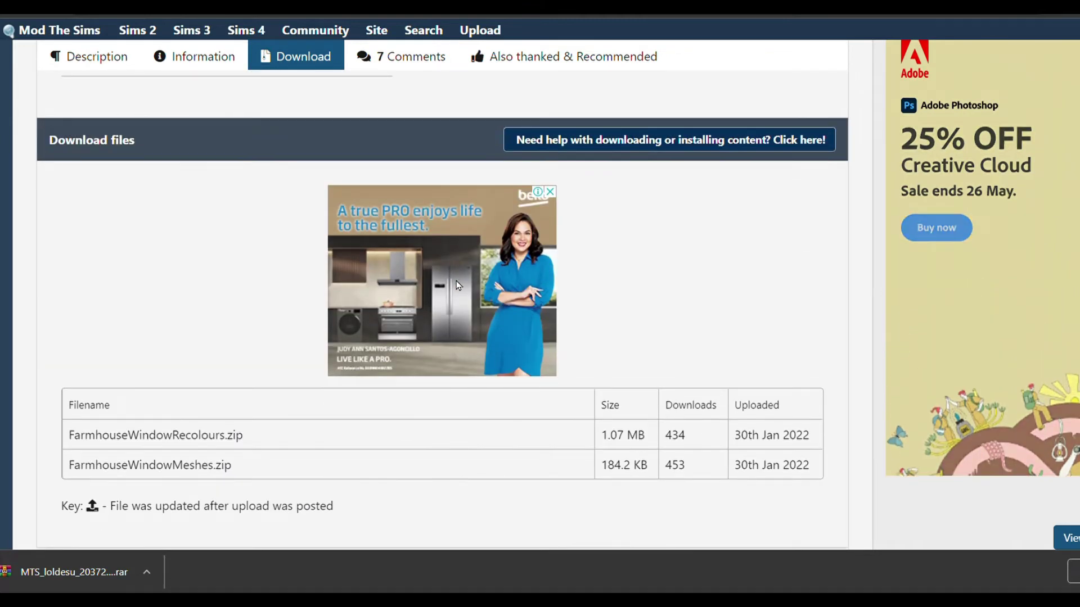
scroll(456, 285, "down", 1)
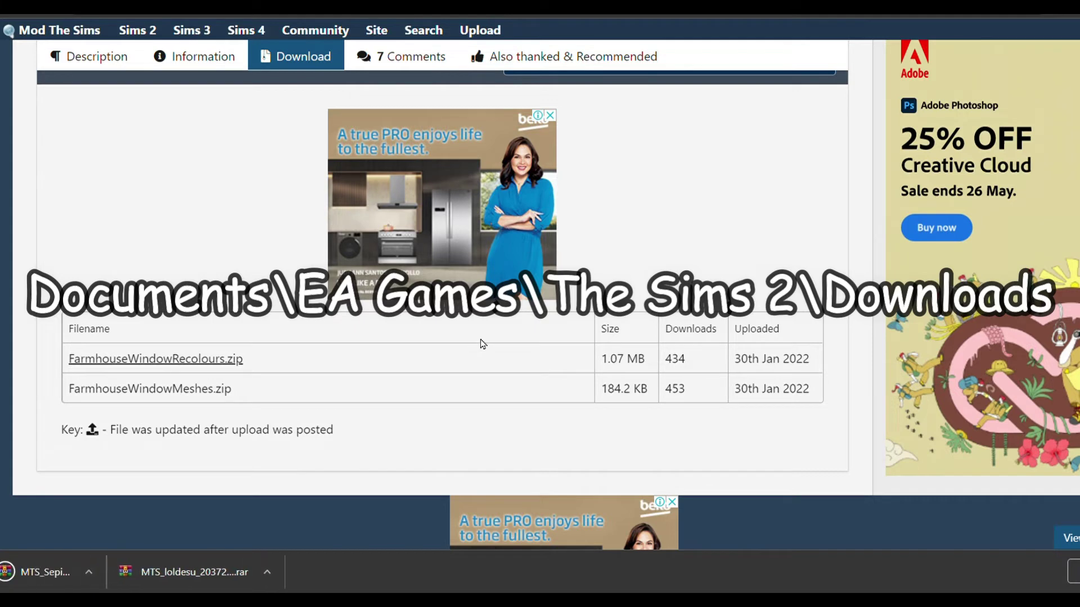
Download FarmhouseWindowMeshes.zip, then bring up the Sim's athletic outfits in Create-a-Sim
left_click(196, 388)
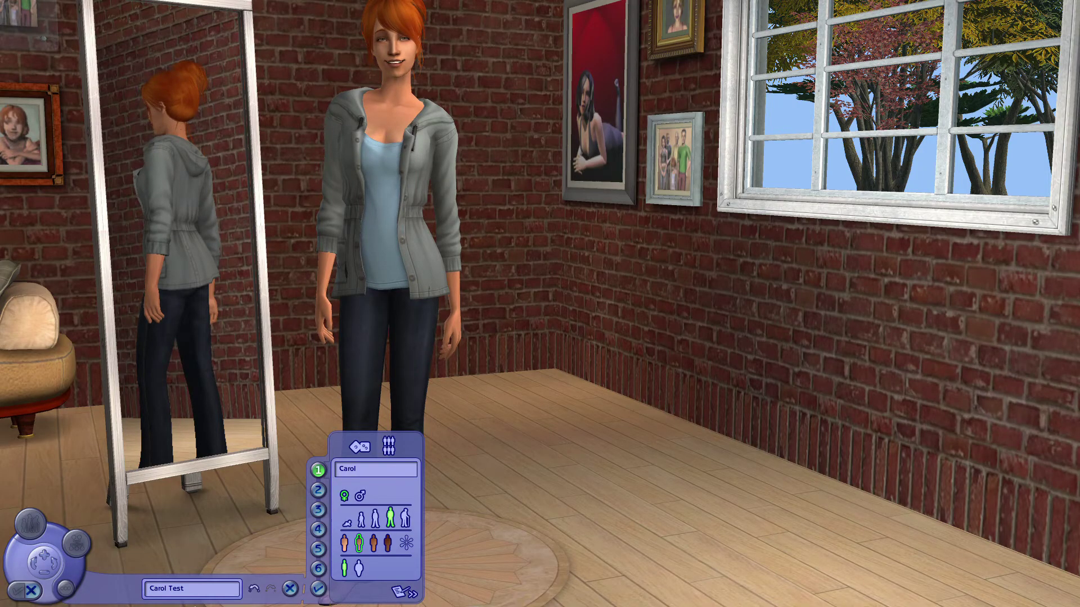
left_click(319, 550)
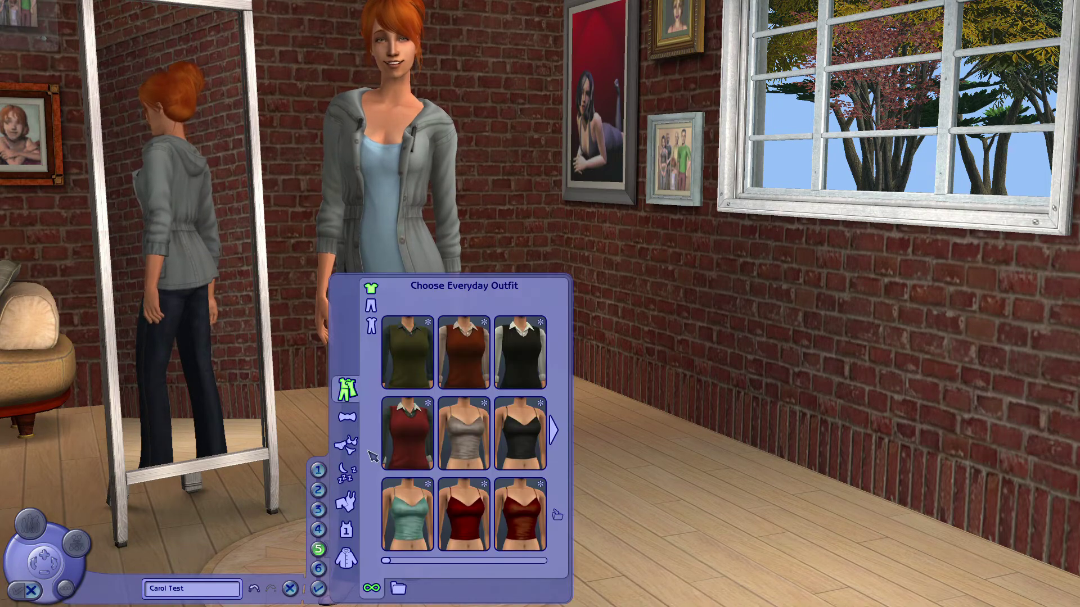
left_click(346, 529)
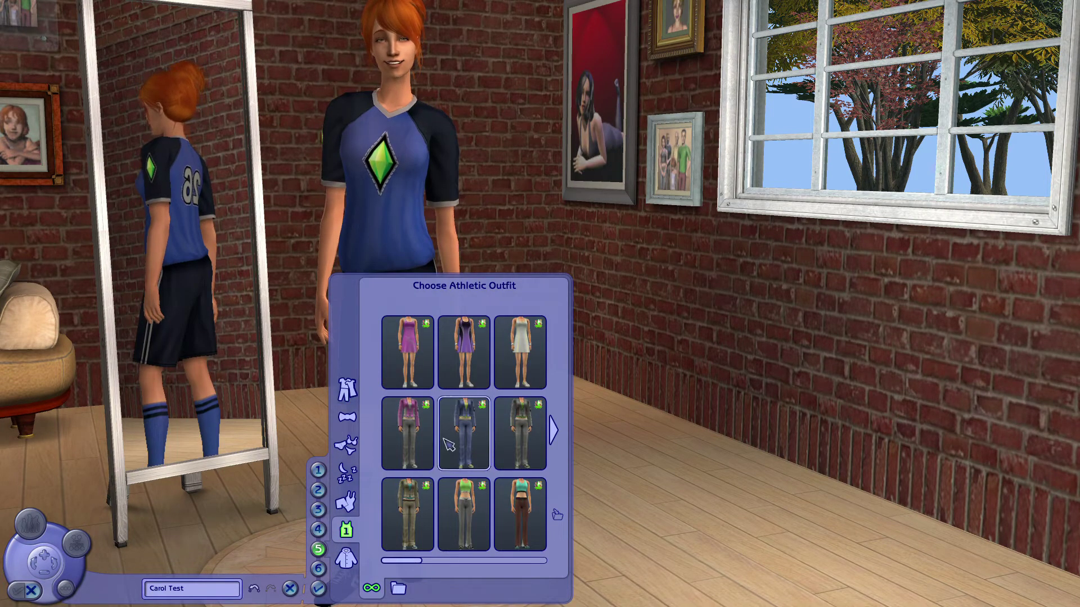
left_click(407, 433)
left_click_drag(314, 393, 243, 392)
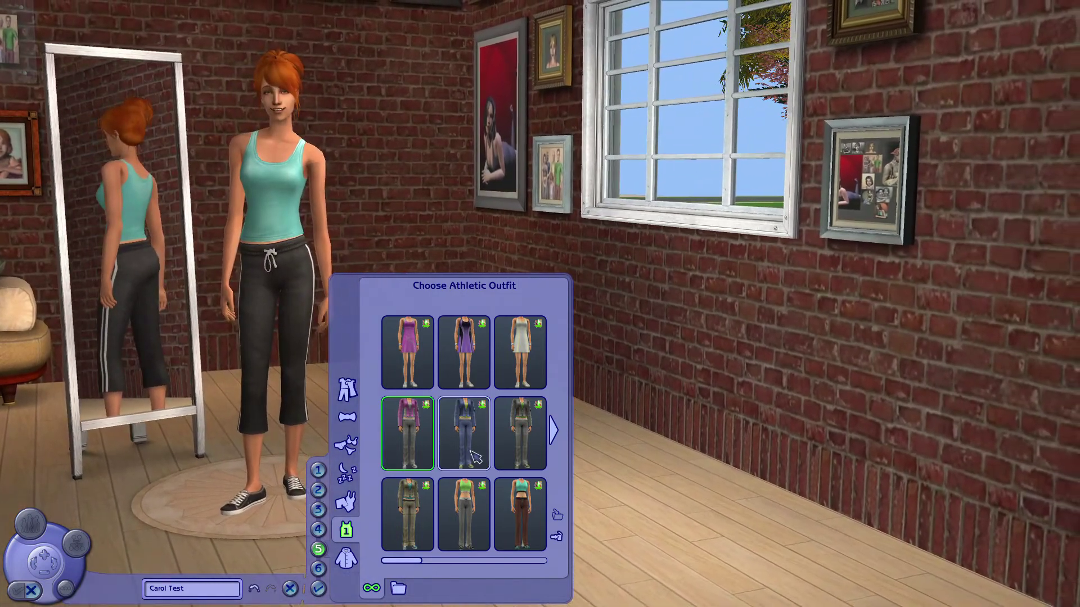
Try several athletic outfits on the Sim, including the red and white soccer uniform
left_click(463, 433)
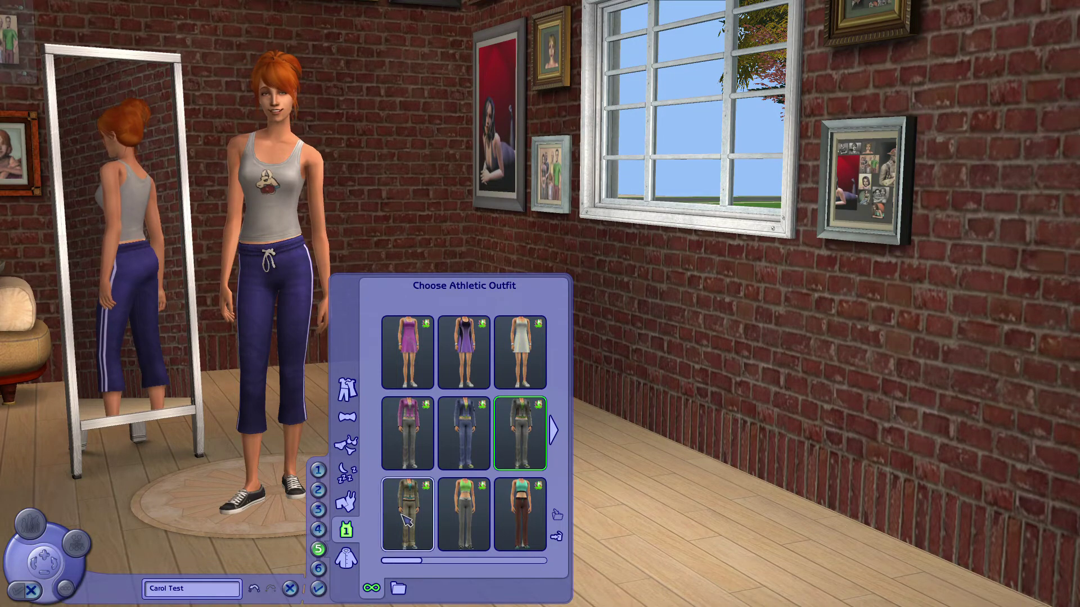
left_click(523, 513)
left_click(555, 431)
left_click(520, 433)
left_click(464, 353)
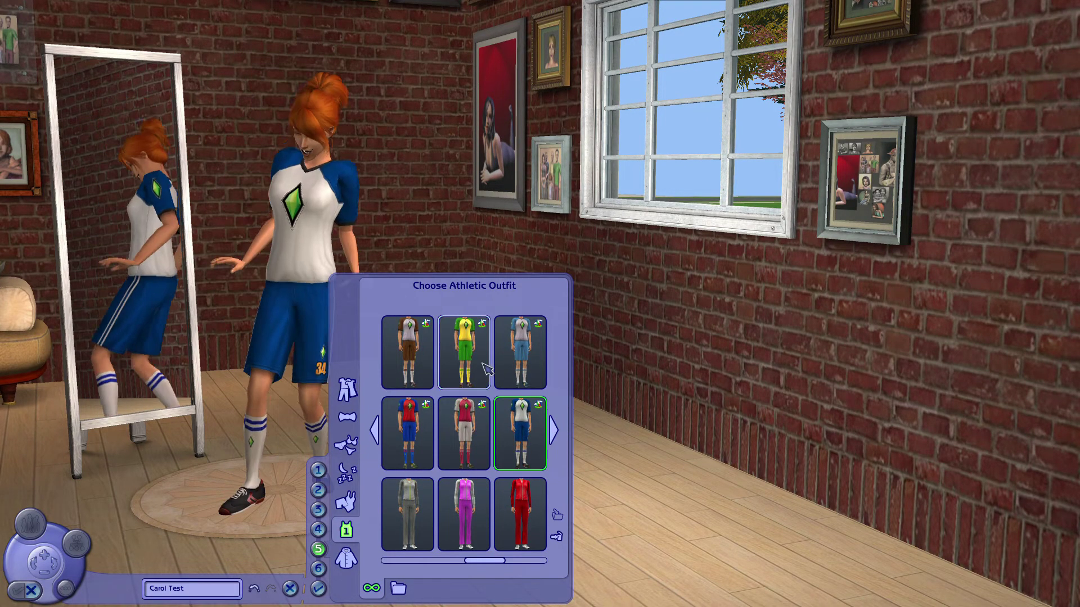
left_click(464, 433)
left_click(557, 432)
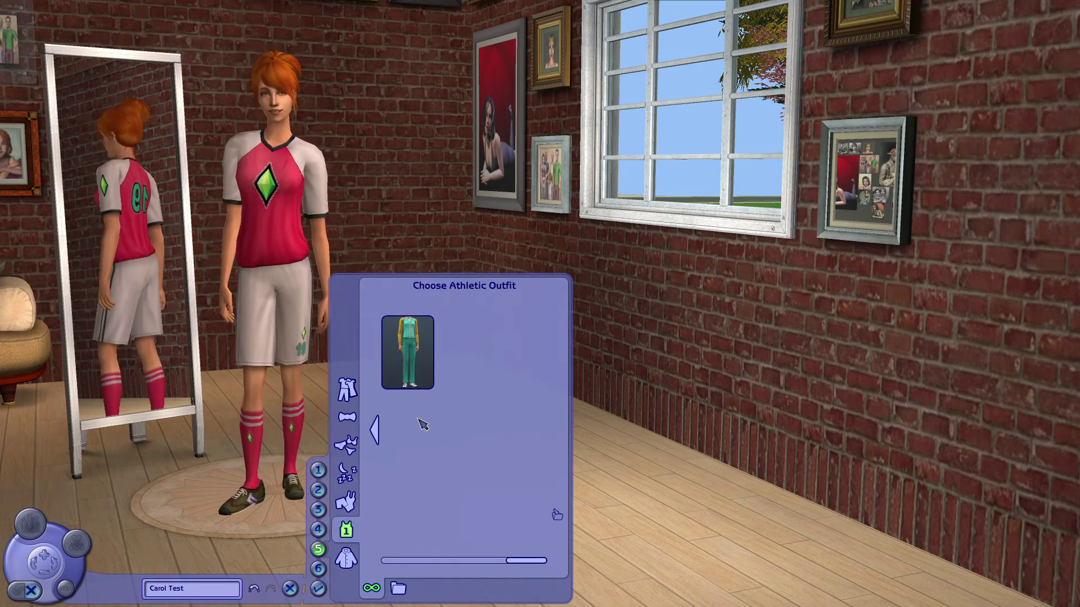
left_click(375, 430)
left_click(375, 431)
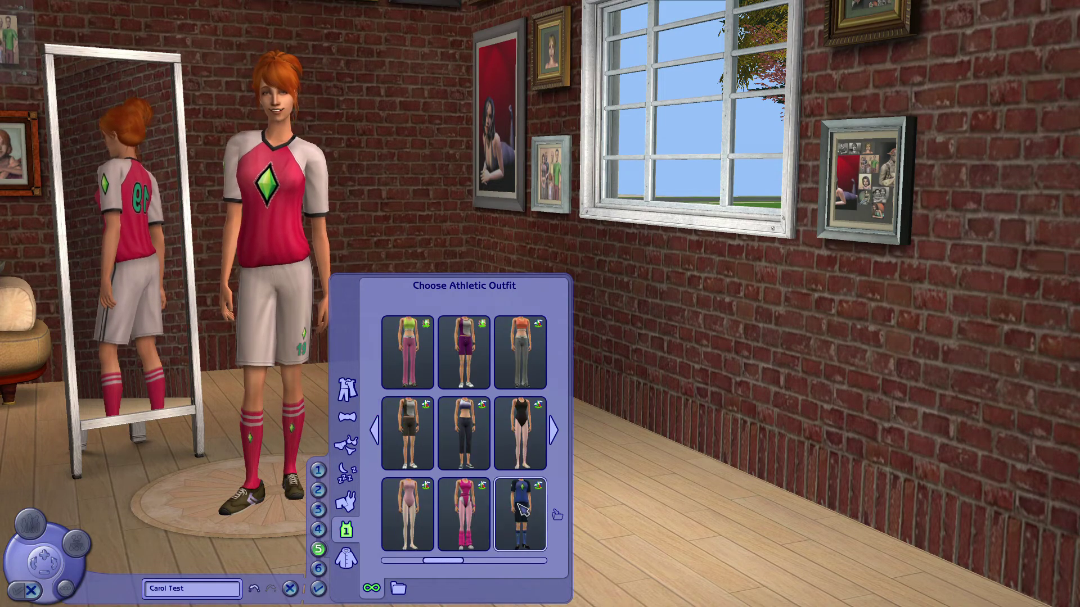
Try the black leotard and other outfits, settling on a black tank with grey pants
left_click(517, 450)
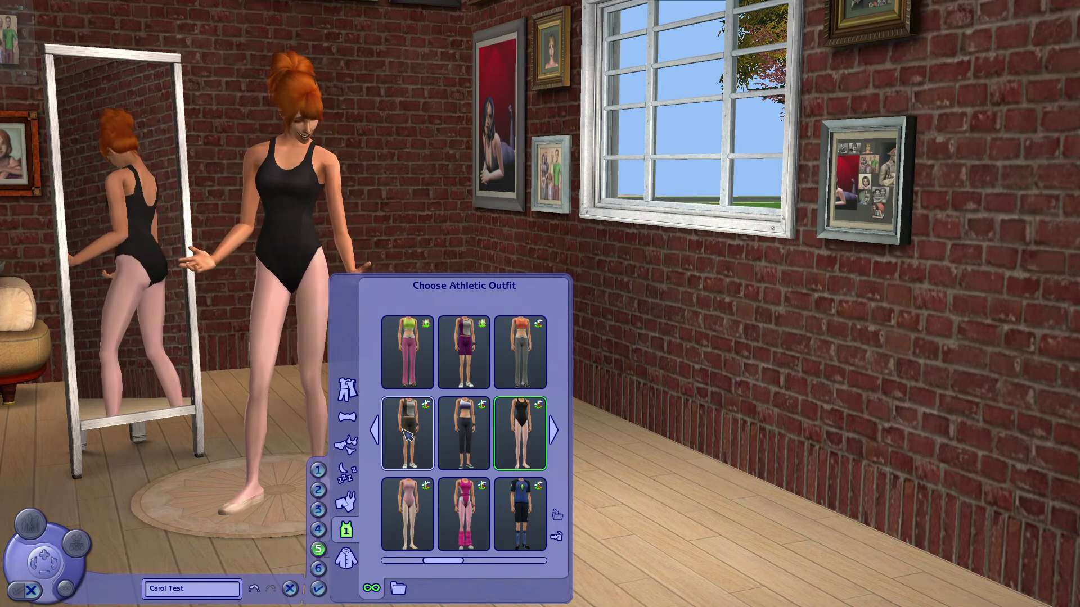
left_click(413, 366)
left_click(513, 360)
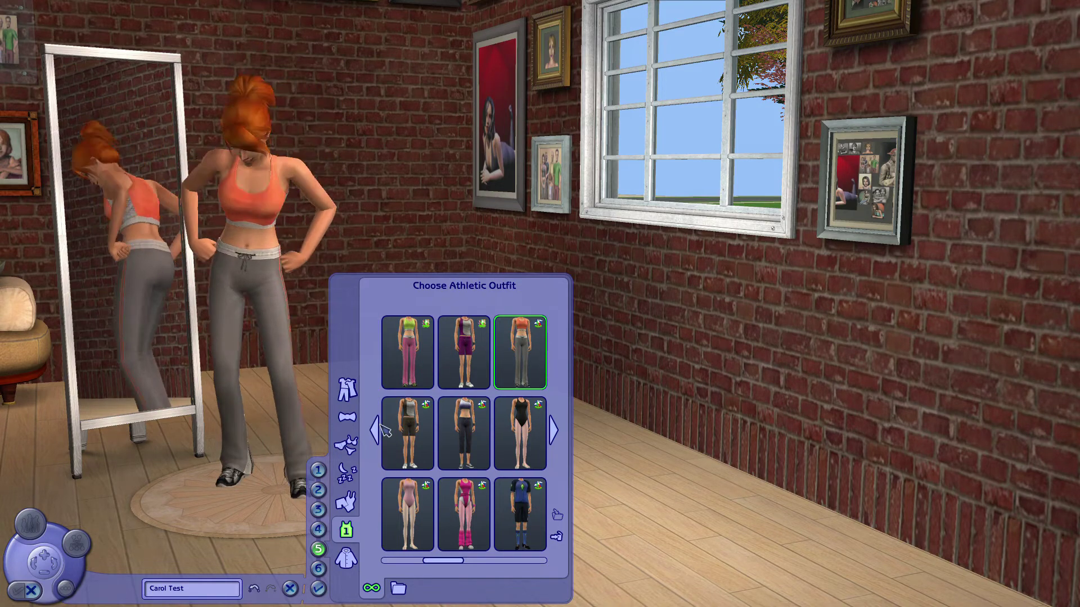
left_click(375, 430)
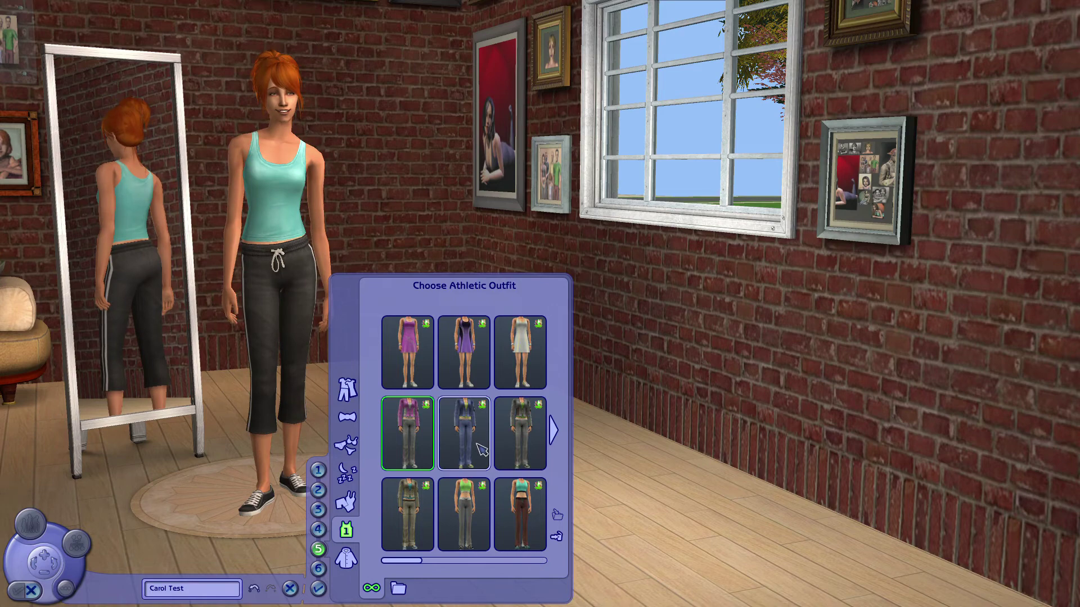
left_click(498, 449)
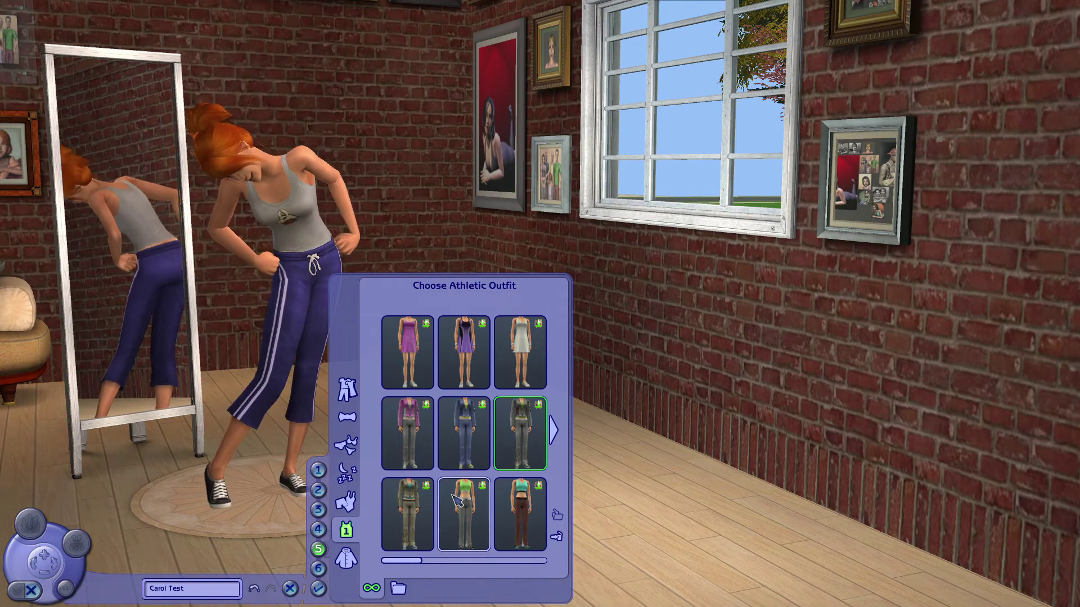
left_click(433, 515)
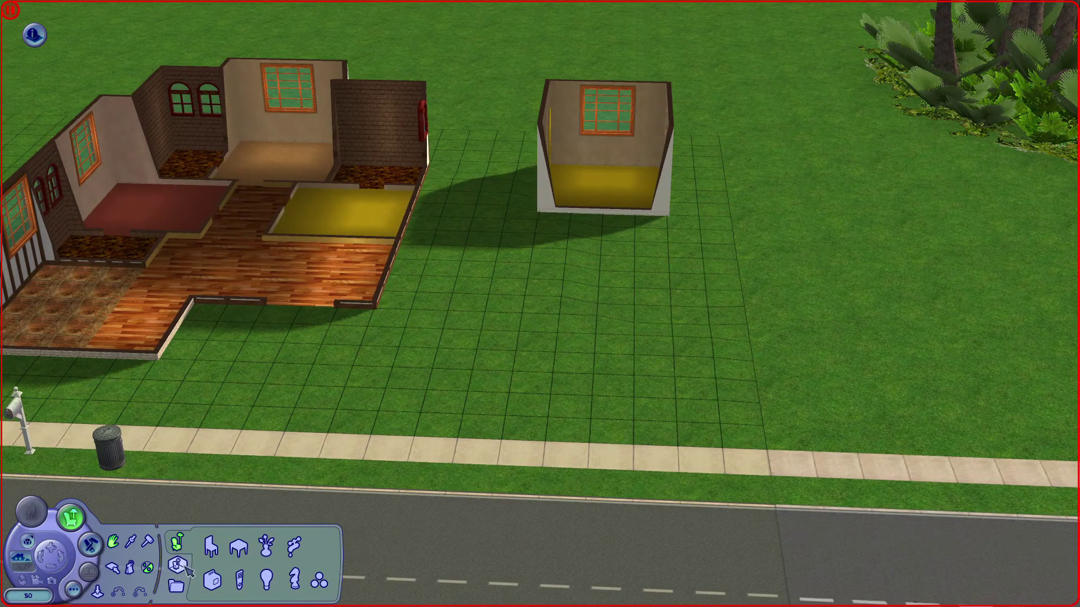
Lay a rectangular foundation beside the house on the lot
left_click(214, 546)
left_click(307, 576)
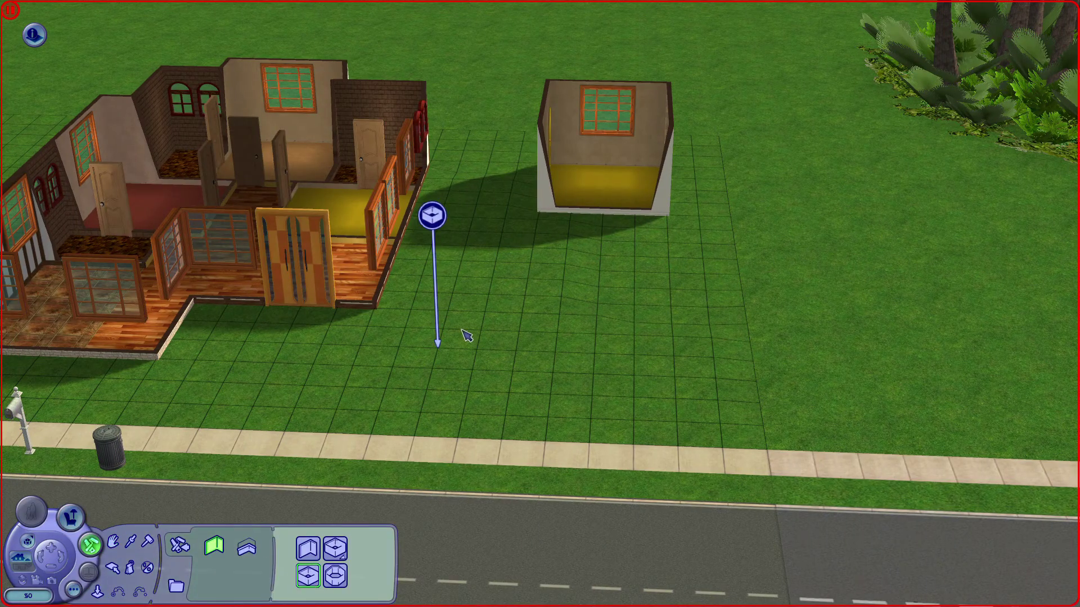
mouse_move(467, 336)
left_mouse_down()
mouse_move(622, 373)
mouse_move(694, 410)
left_mouse_up()
key("comma")
Raise walls around the foundation to form a grey four-walled room
left_click(46, 547)
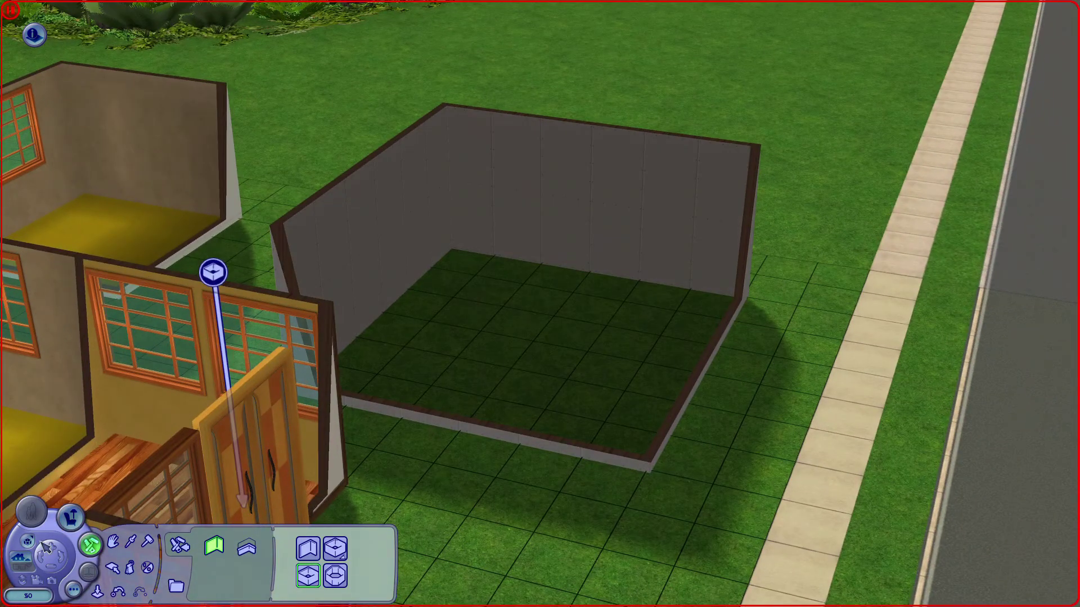
key("Home")
key("comma")
left_click(233, 546)
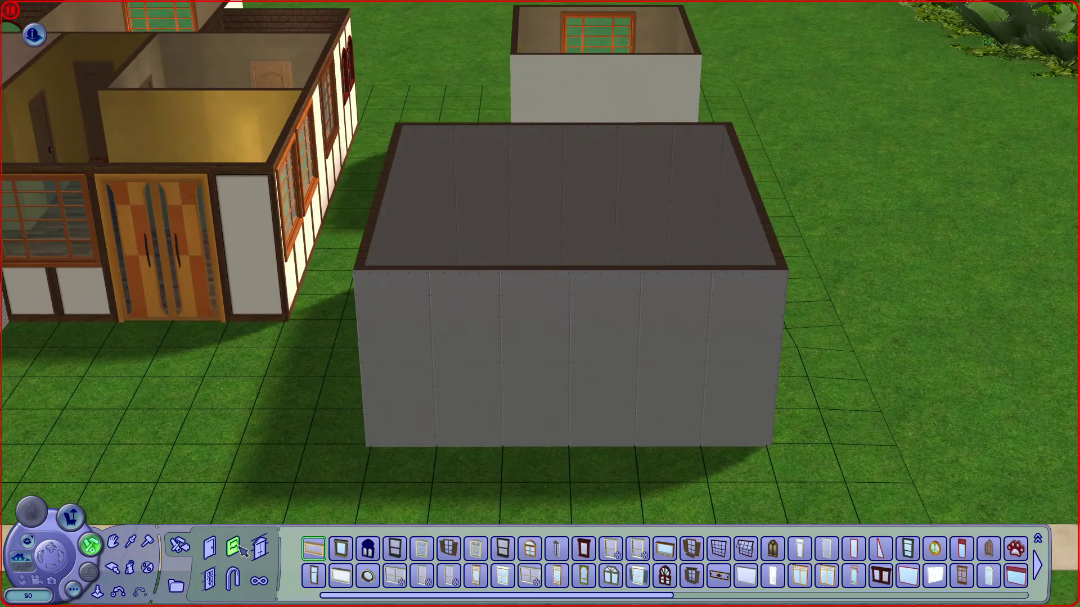
scroll(965, 326, "up", 1)
Place a dark-framed Modern Farmhouse window on the wall's left, with a blue one beside it
left_click(611, 548)
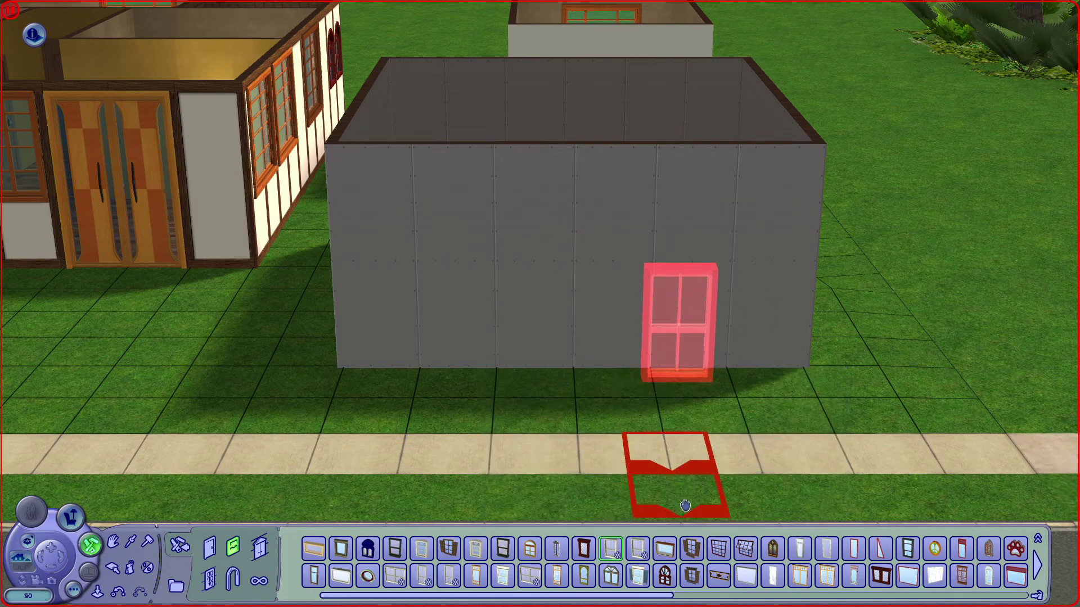
mouse_move(623, 557)
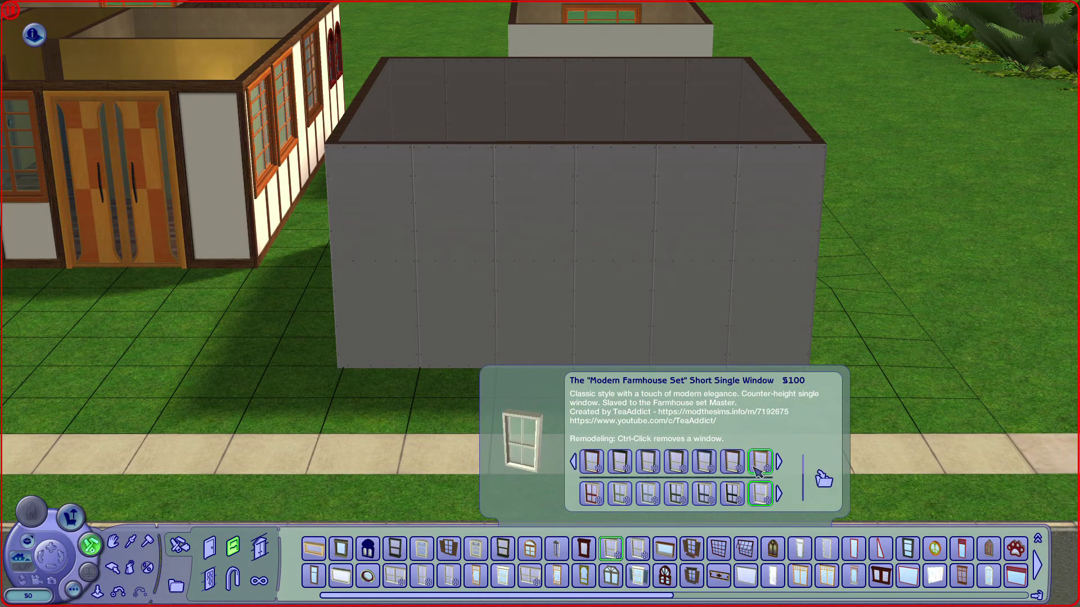
left_click(704, 461)
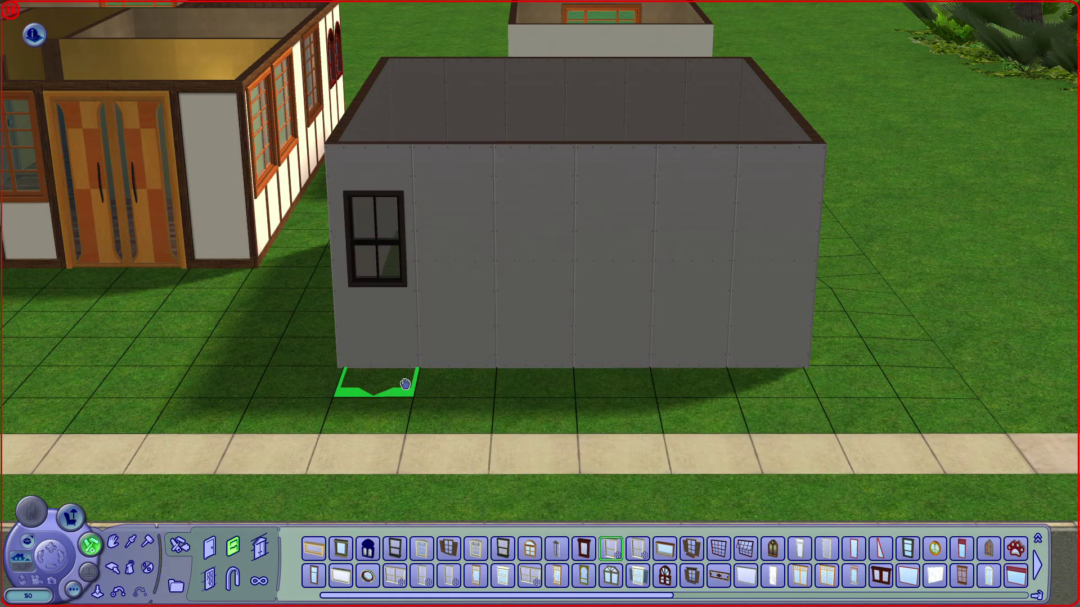
left_click(369, 374)
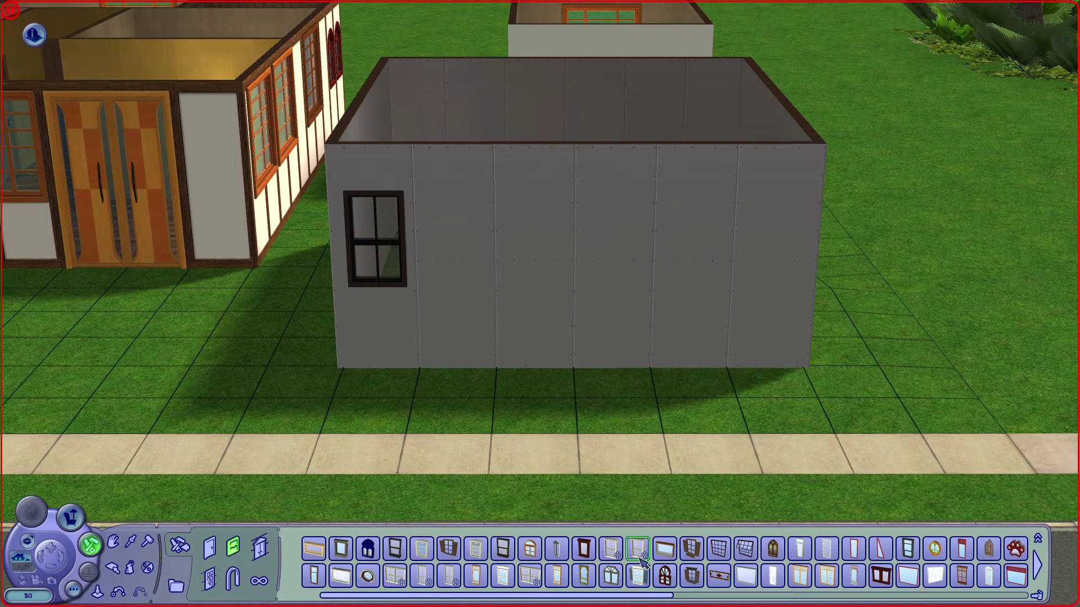
mouse_move(641, 560)
left_click(513, 408)
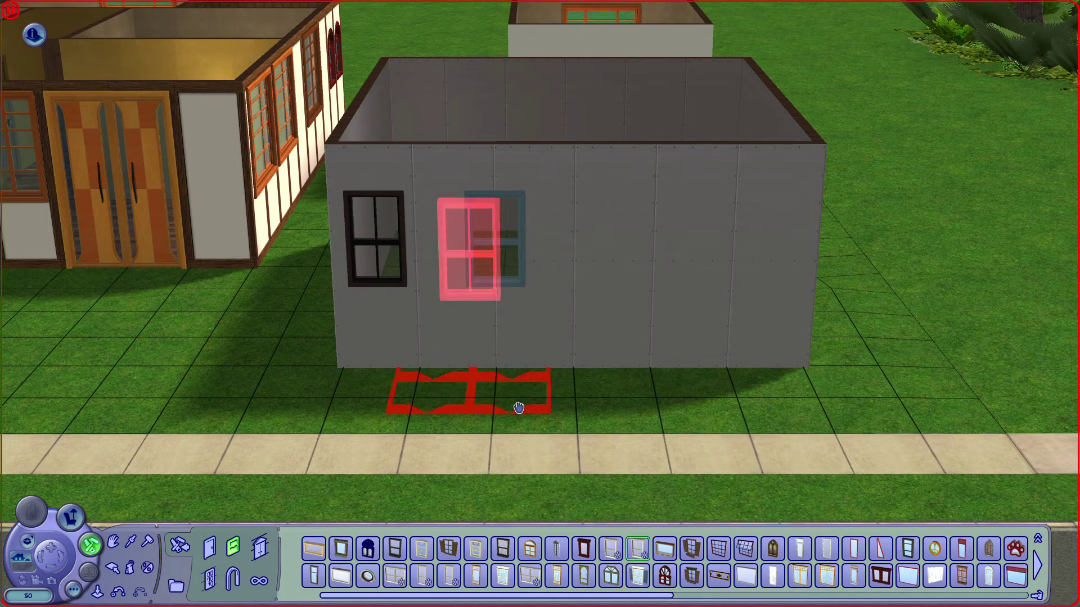
Add a green double farmhouse window and pick the centred tall single window
scroll(513, 407, "up", 1)
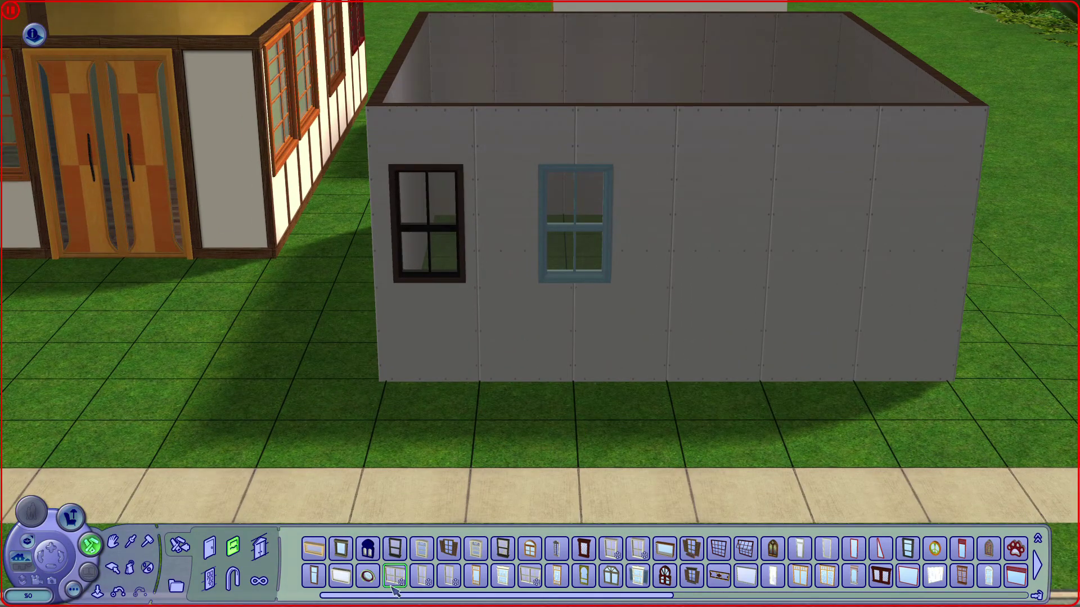
mouse_move(396, 590)
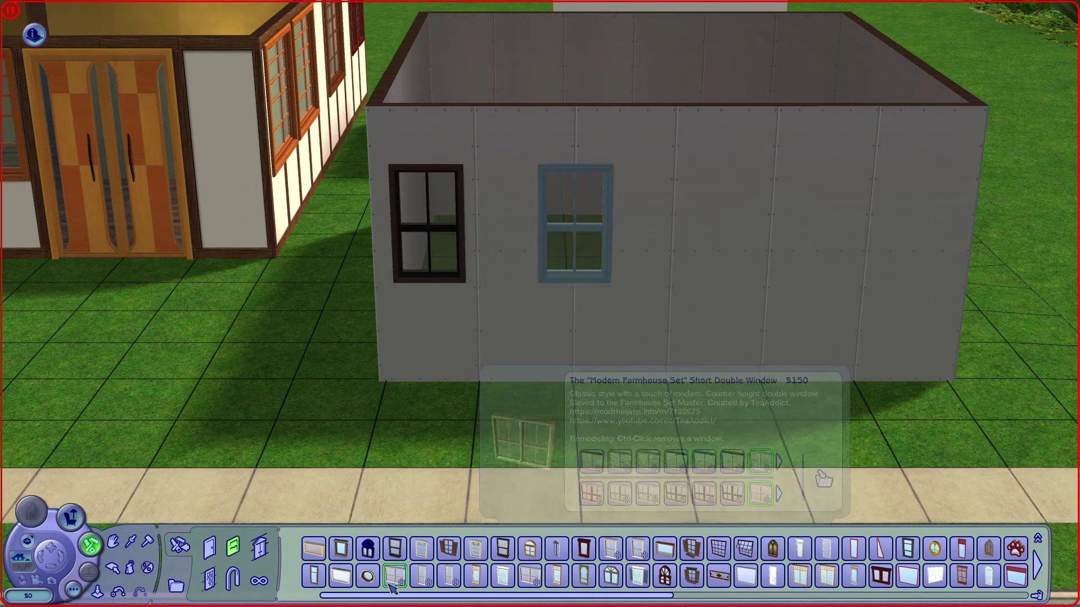
left_click(761, 494)
left_click(754, 398)
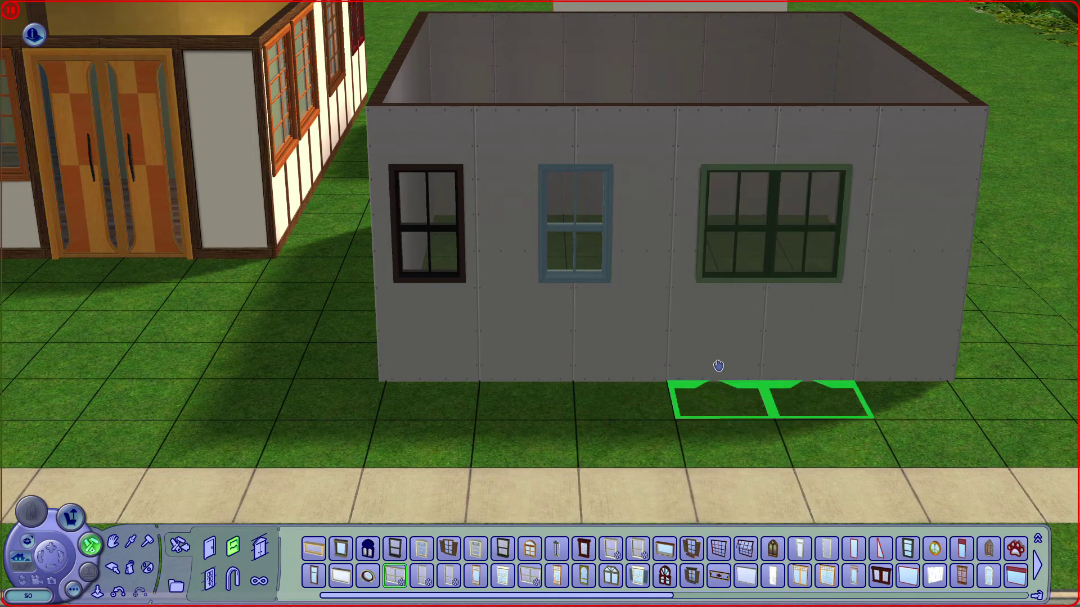
scroll(579, 450, "down", 1)
left_click(431, 583)
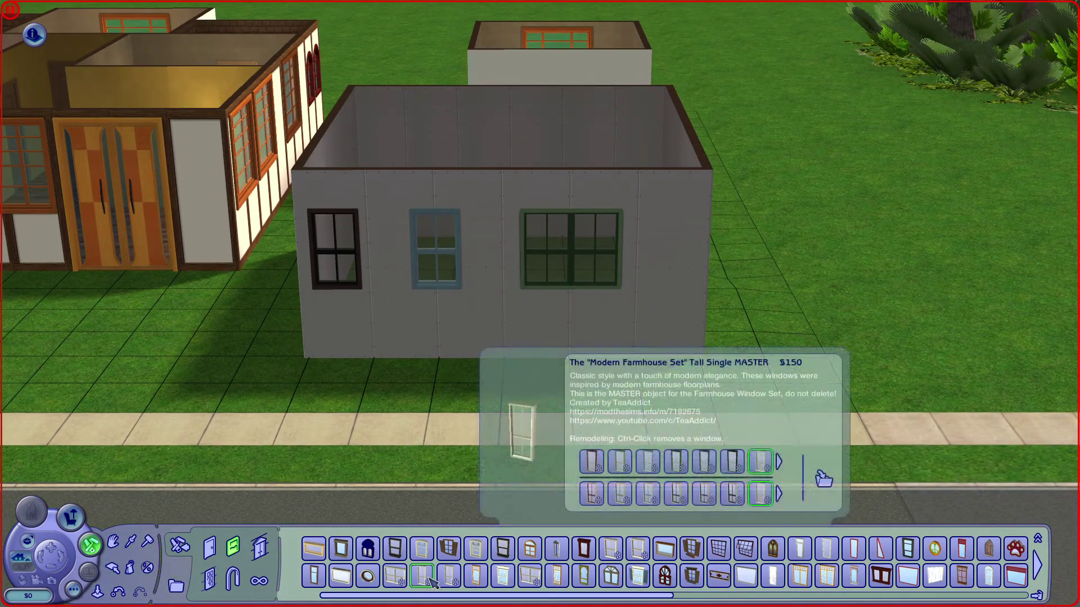
scroll(819, 360, "up", 2)
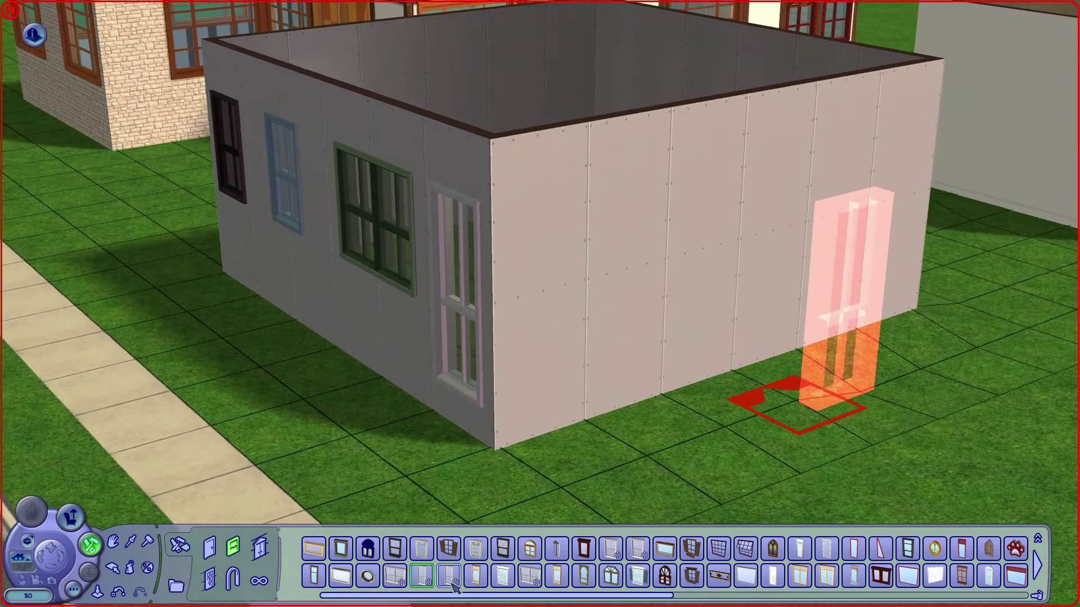
left_click(450, 578)
Place the green-framed tall single window on the room's wall
mouse_move(455, 585)
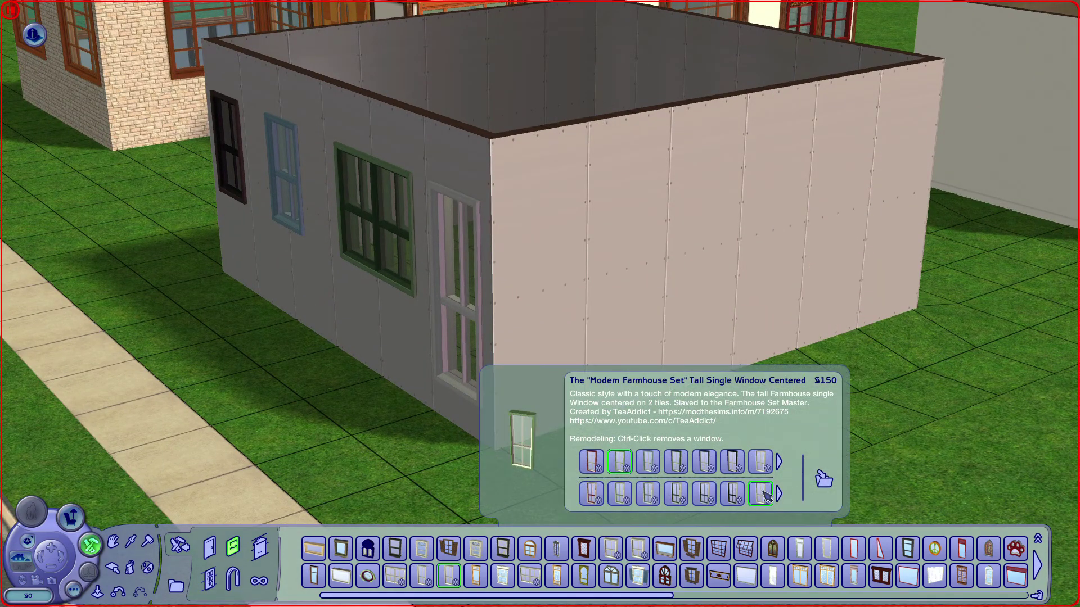
left_click(634, 415)
scroll(634, 415, "up", 2)
left_click(1037, 565)
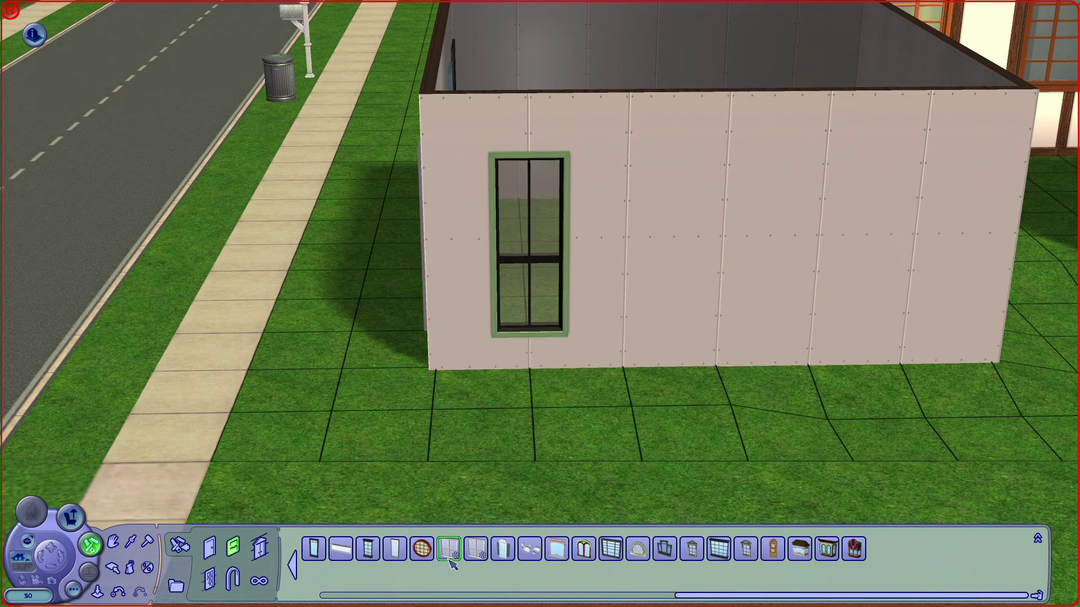
Place brown tall double farmhouse windows on two walls, then rotate around the house
mouse_move(455, 555)
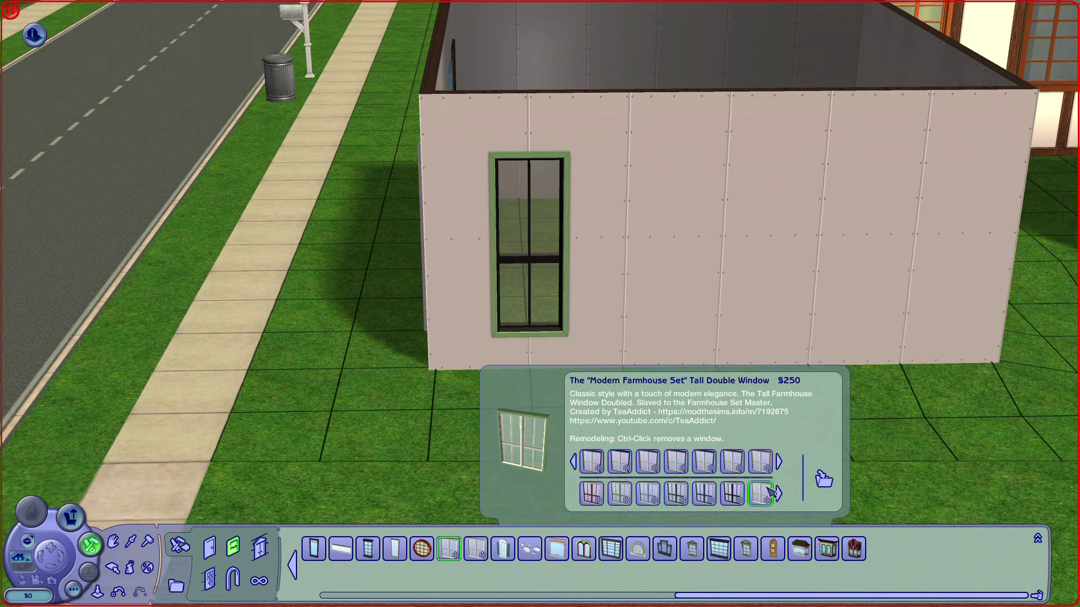
left_click(675, 497)
left_click(723, 242)
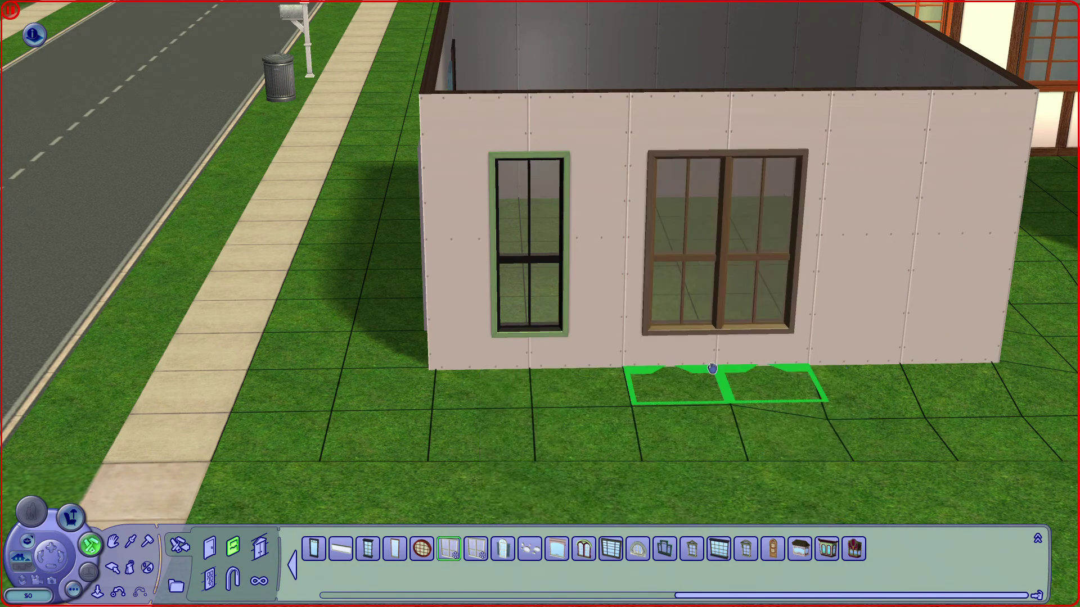
scroll(723, 330, "up", 3)
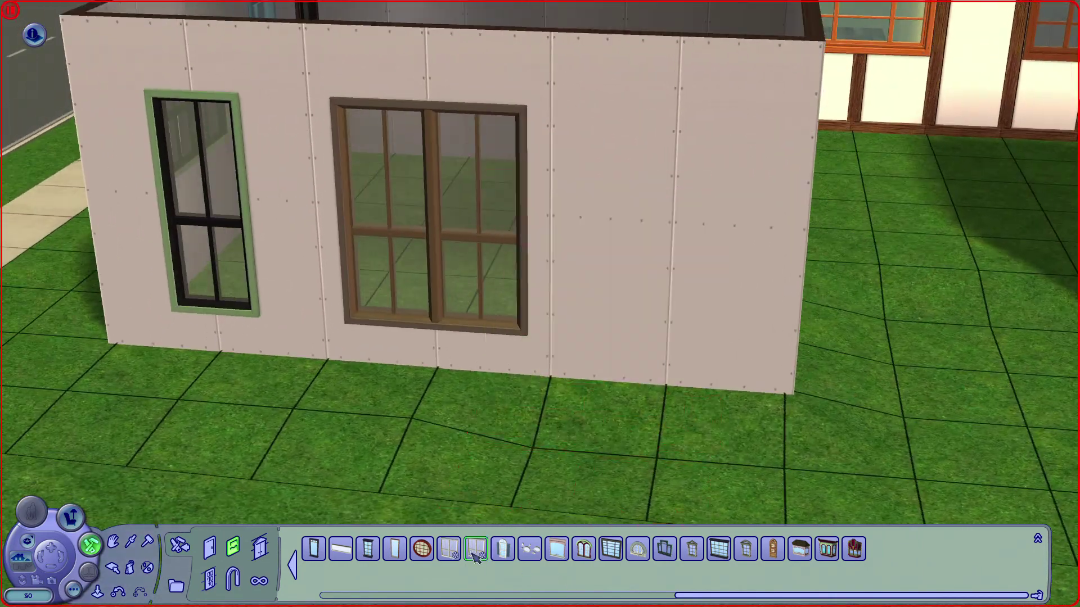
mouse_move(475, 557)
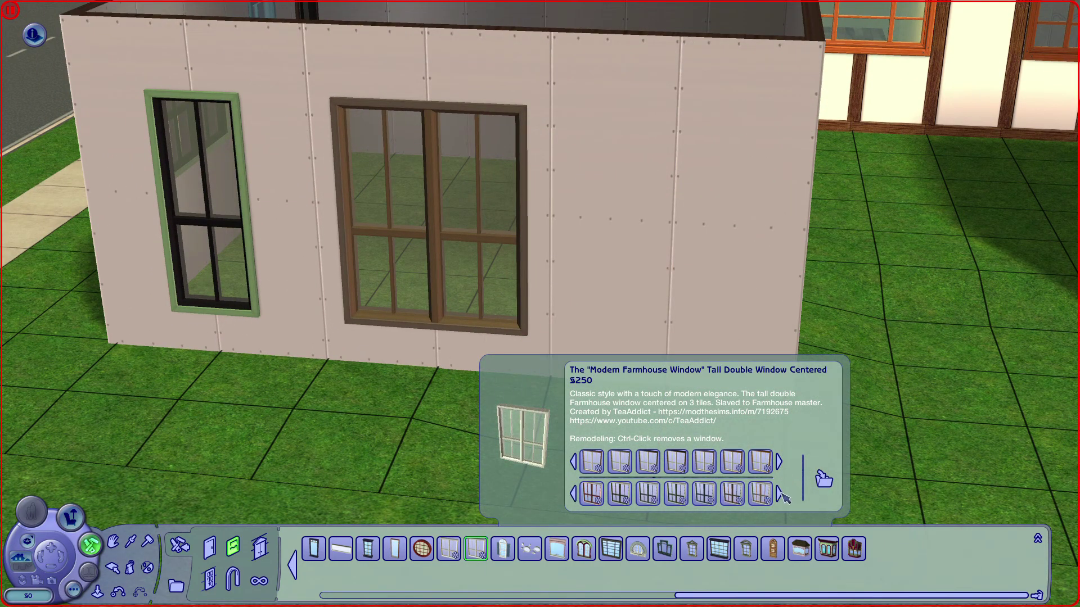
scroll(572, 494, "down", 2)
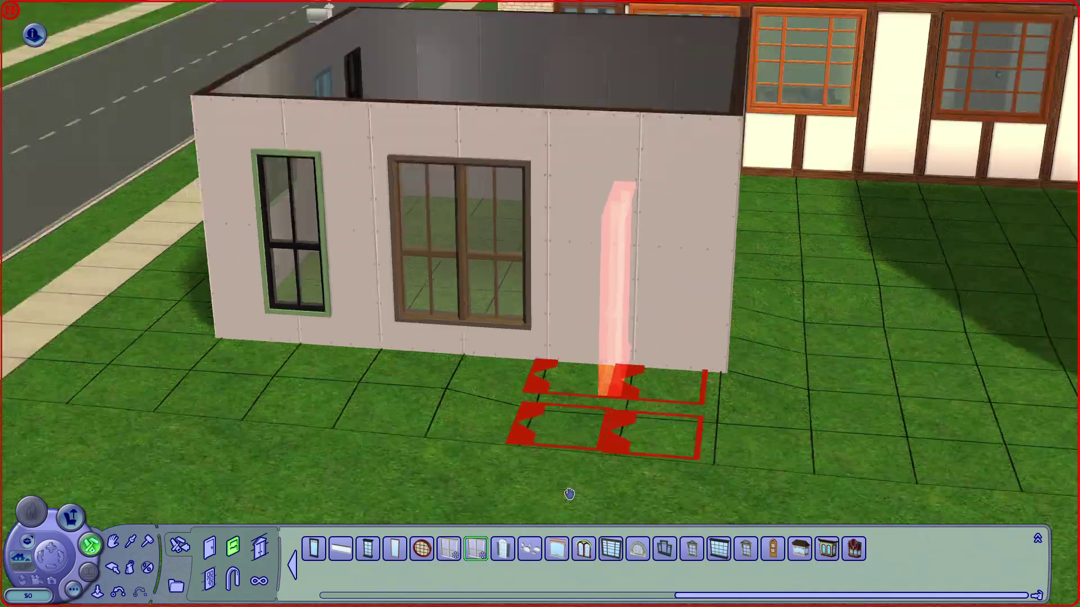
key("comma")
scroll(737, 393, "up", 2)
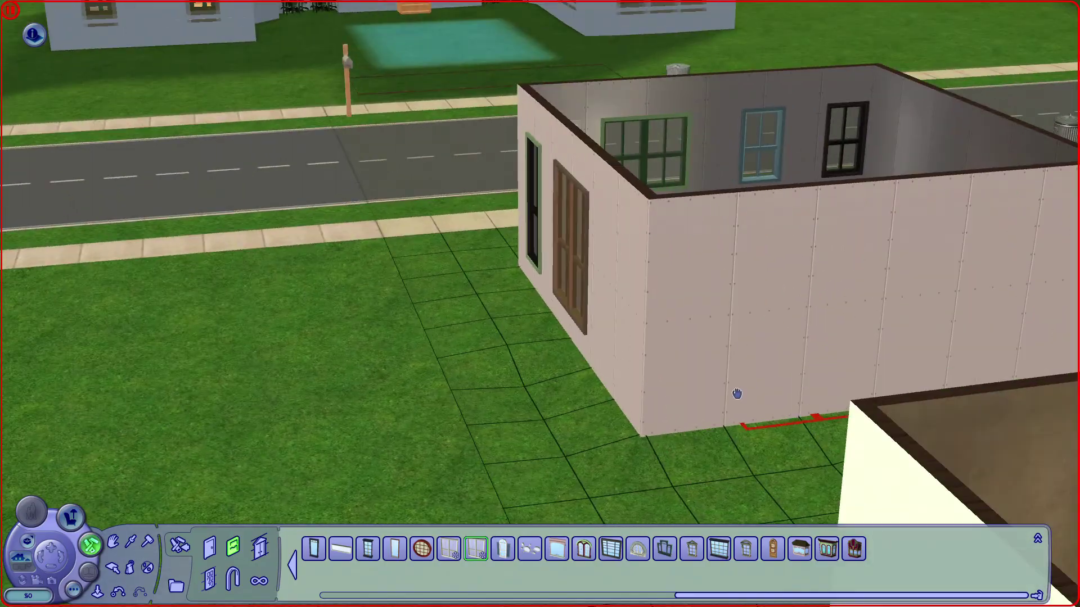
left_click(737, 394)
scroll(976, 326, "up", 3)
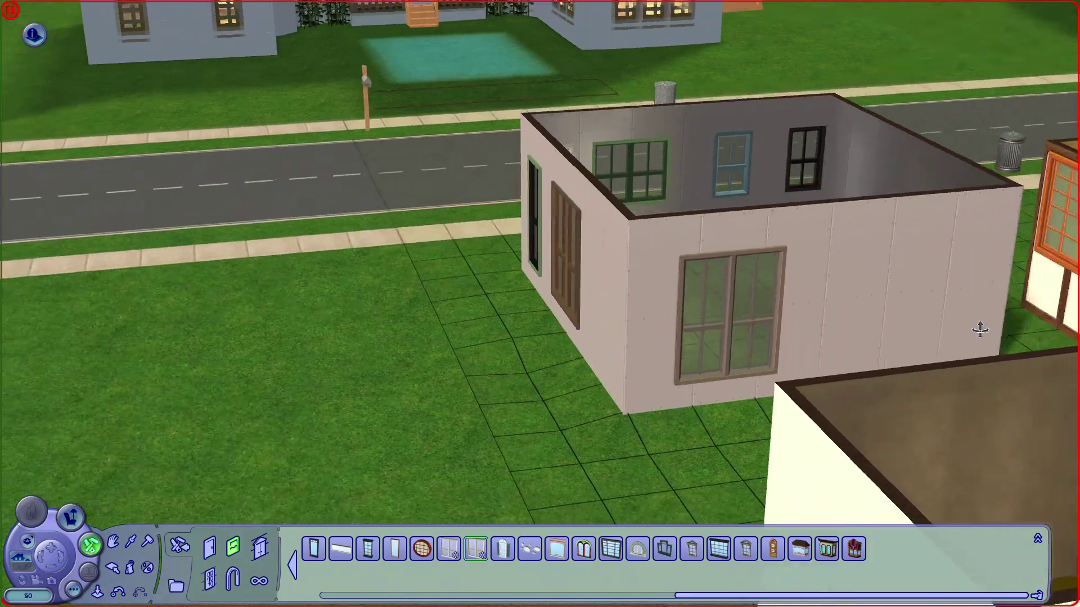
scroll(943, 327, "down", 2)
key("comma")
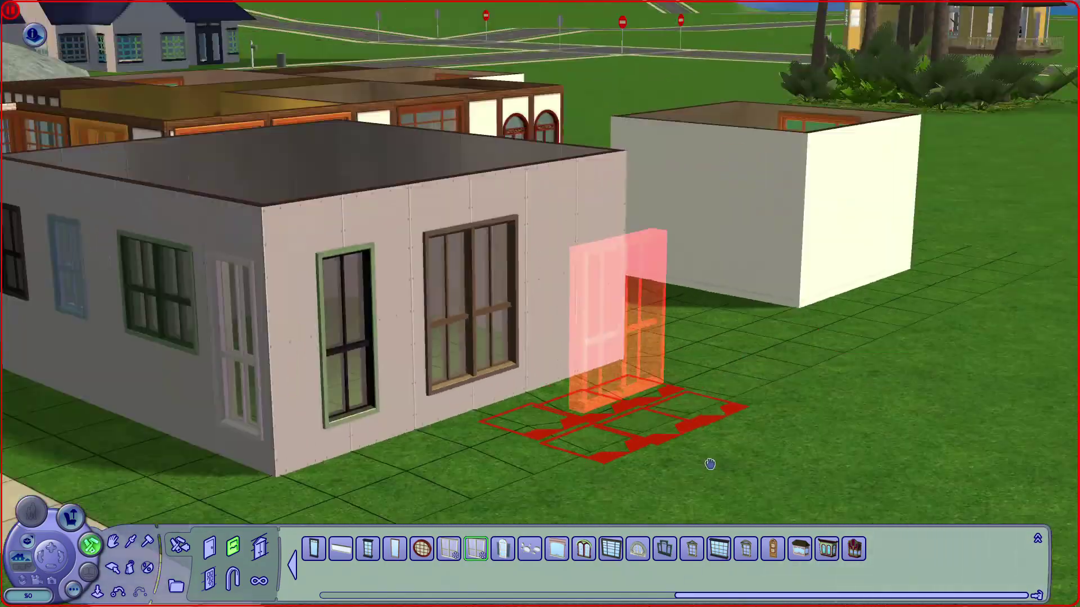